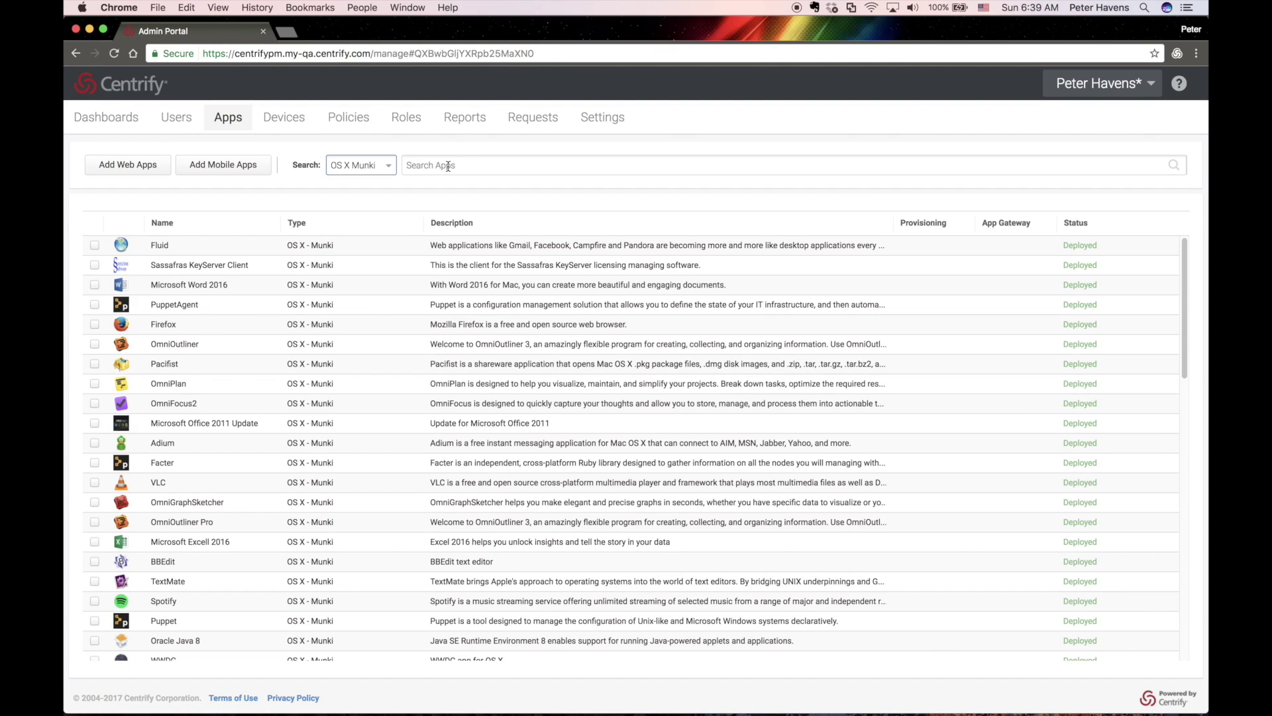
Step: Find Sublime Text by searching 'subl', change Munki Users from Optional to Automatic Install, and save
click(433, 165)
text(subl)
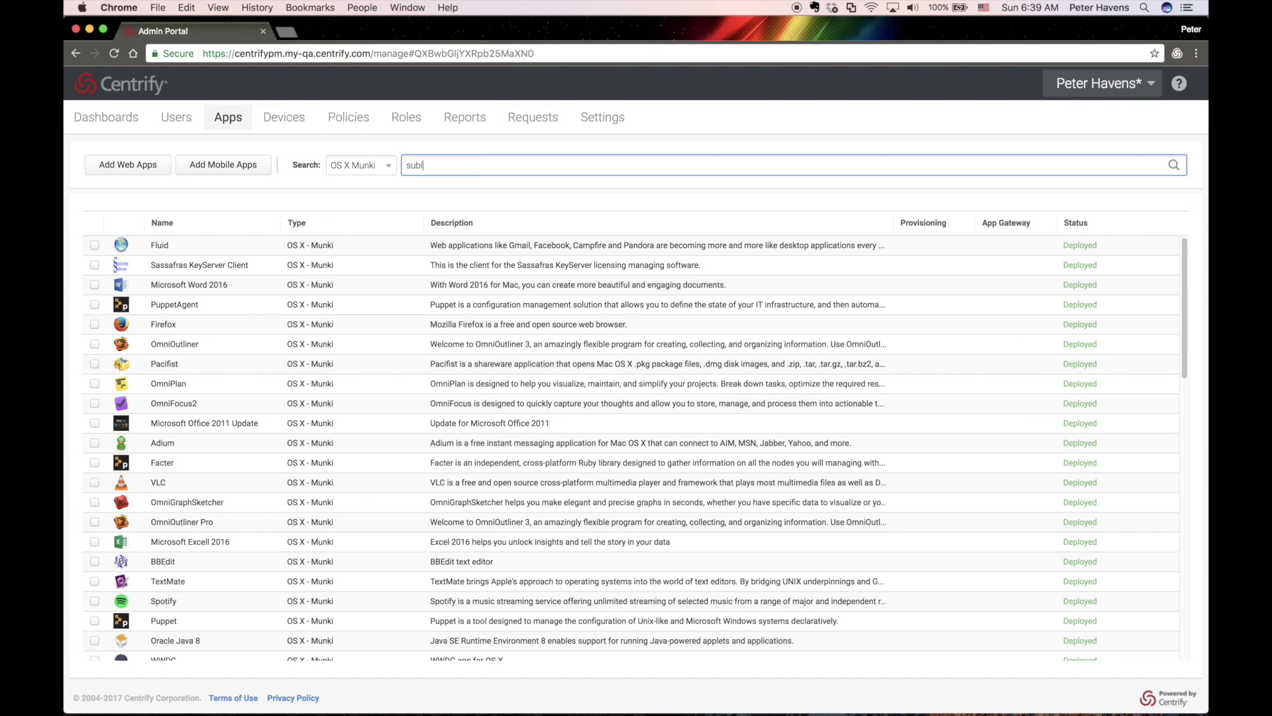
click(403, 244)
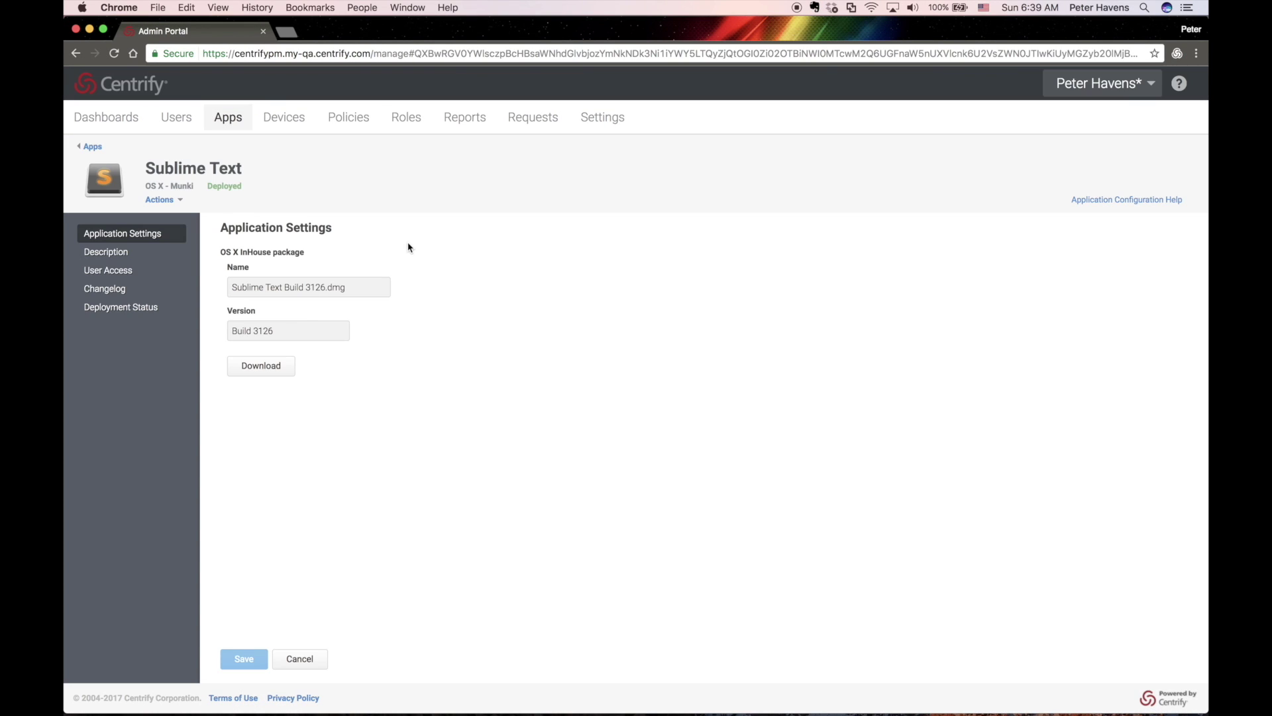
click(123, 273)
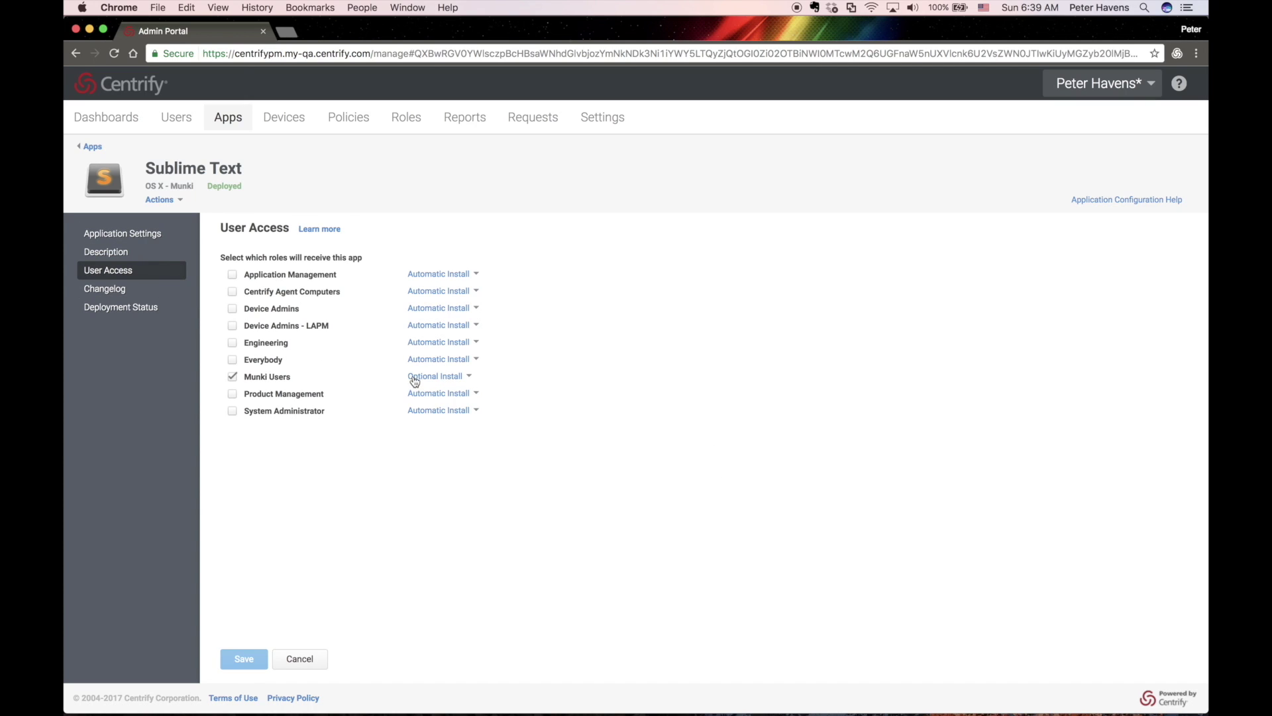
click(460, 379)
click(455, 393)
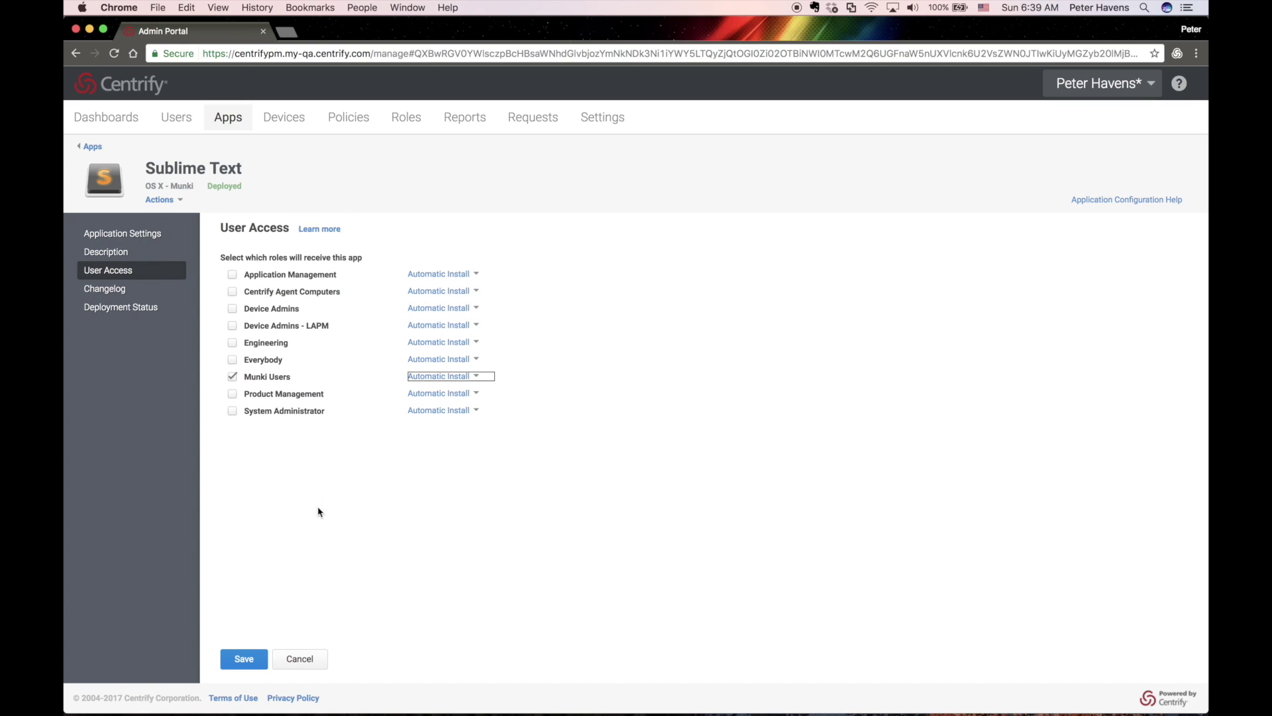
click(244, 658)
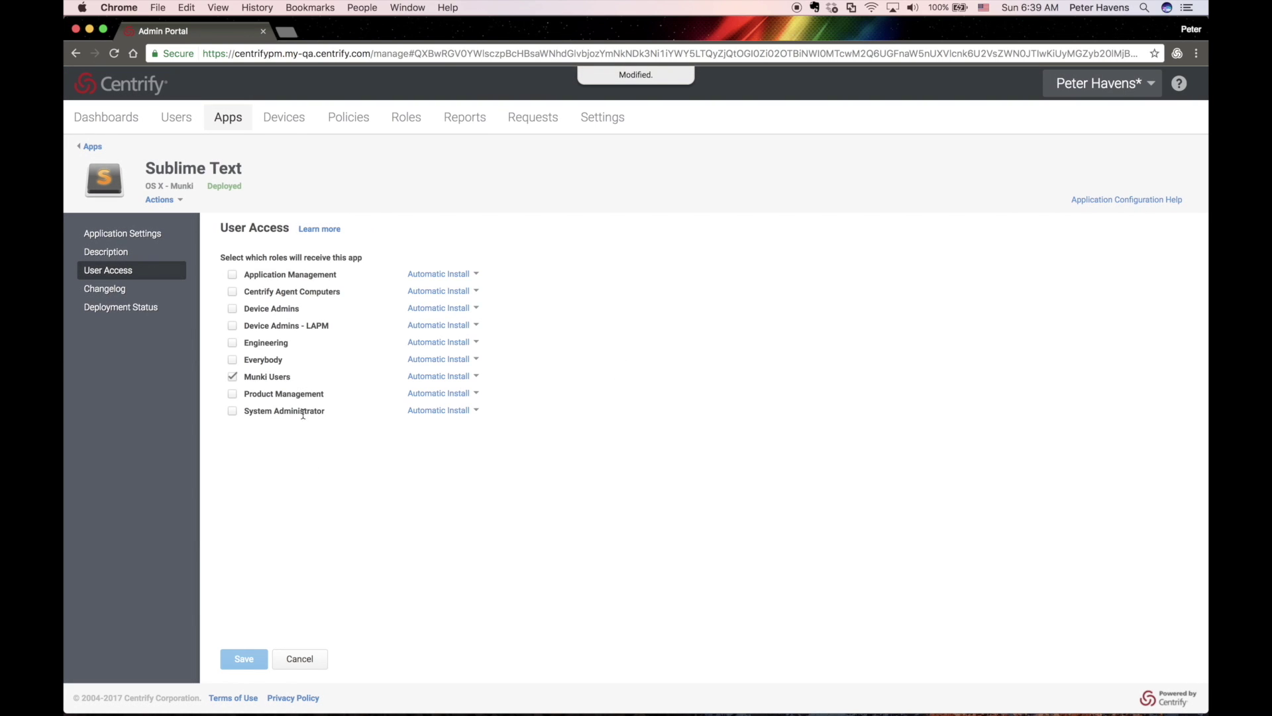
Step: Switch to the User Portal, download the Mac agent and open its disk image
click(1086, 88)
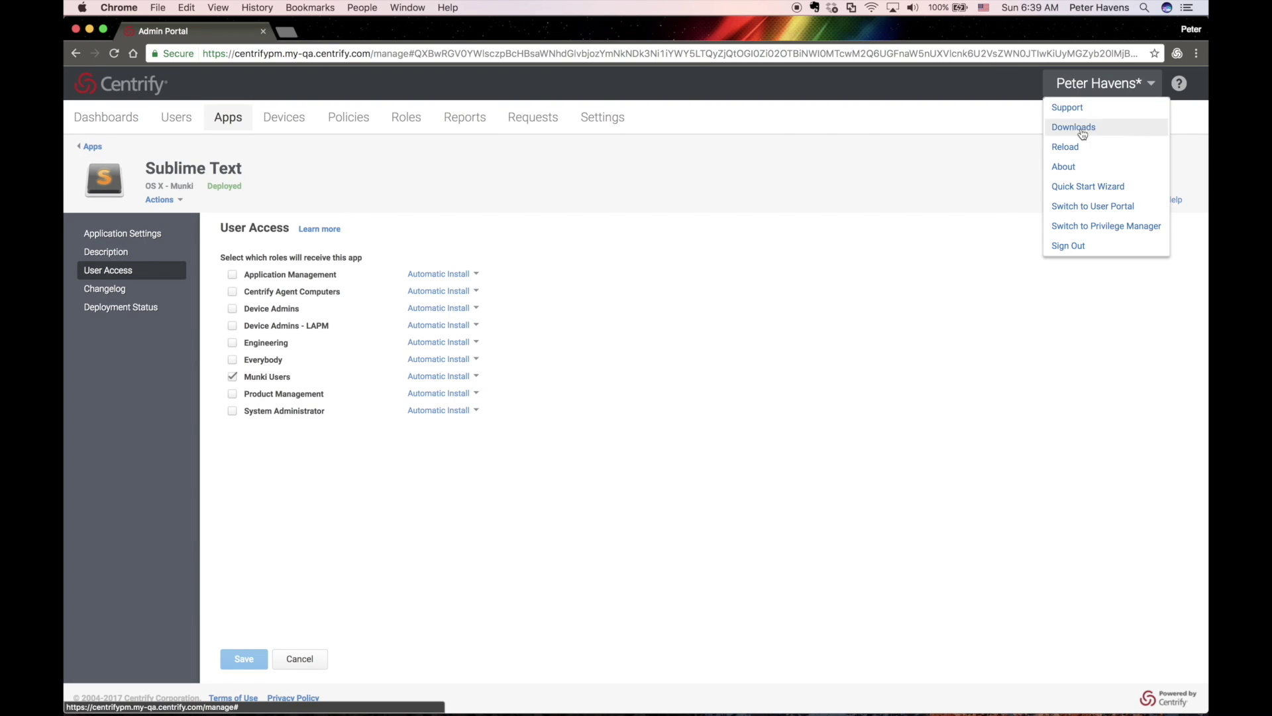
click(1095, 207)
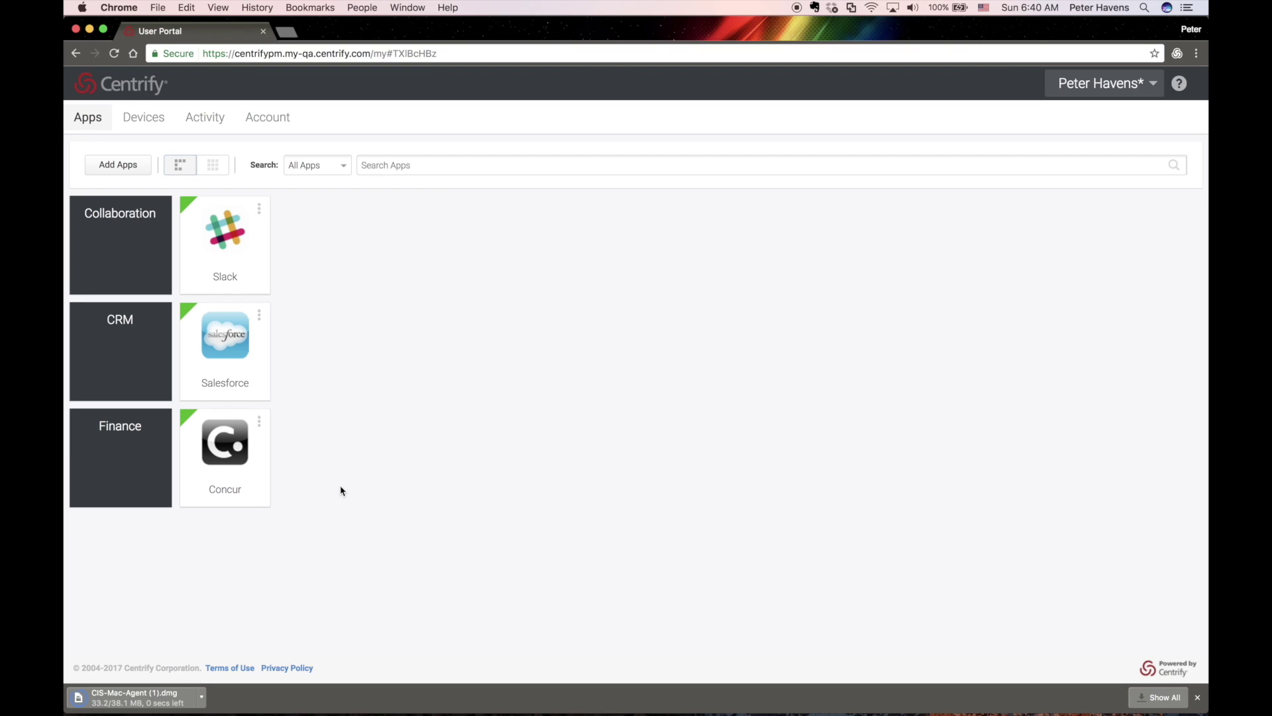
click(152, 696)
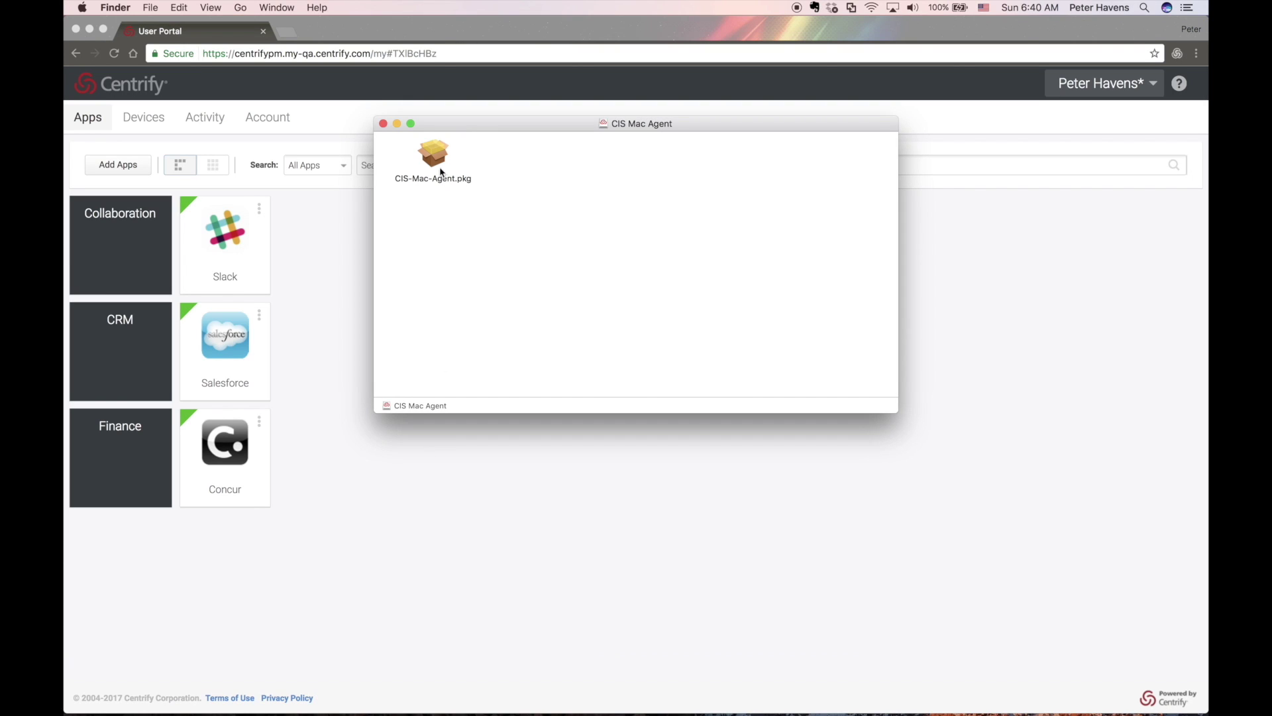
Step: Run the CIS-Mac-Agent.pkg installer to completion and move the package to the Trash
double_click(437, 157)
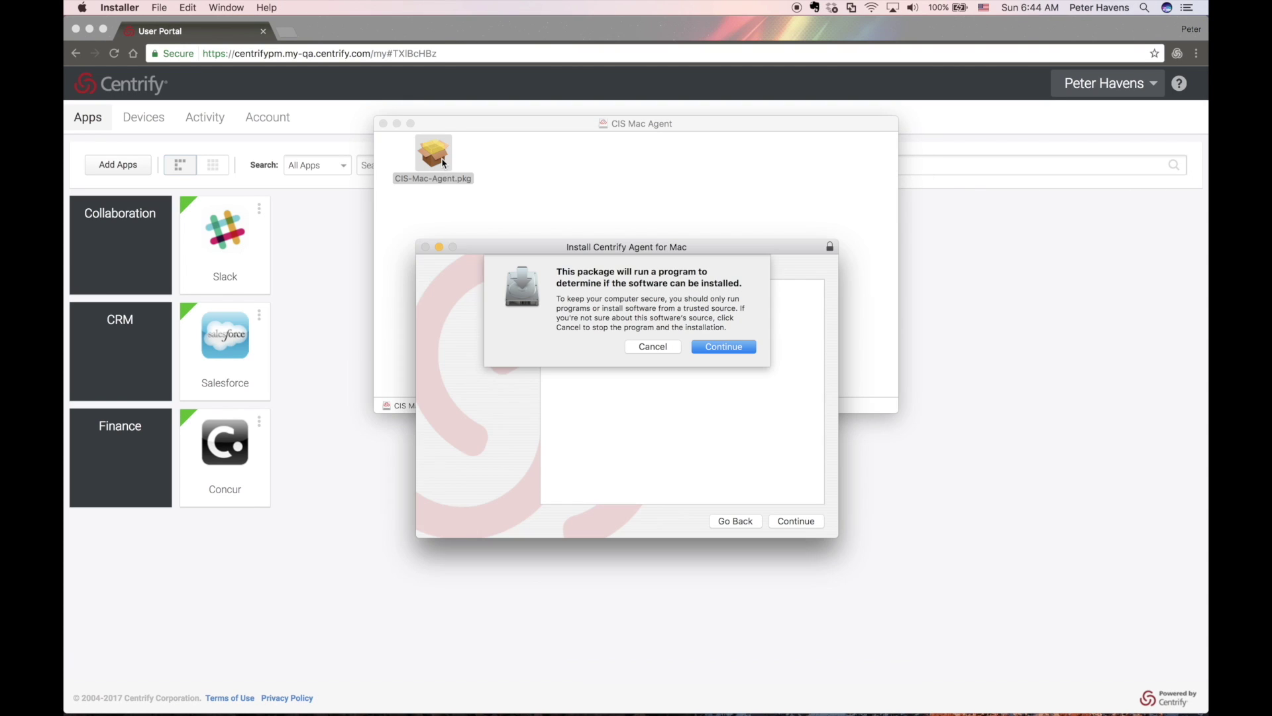
click(721, 347)
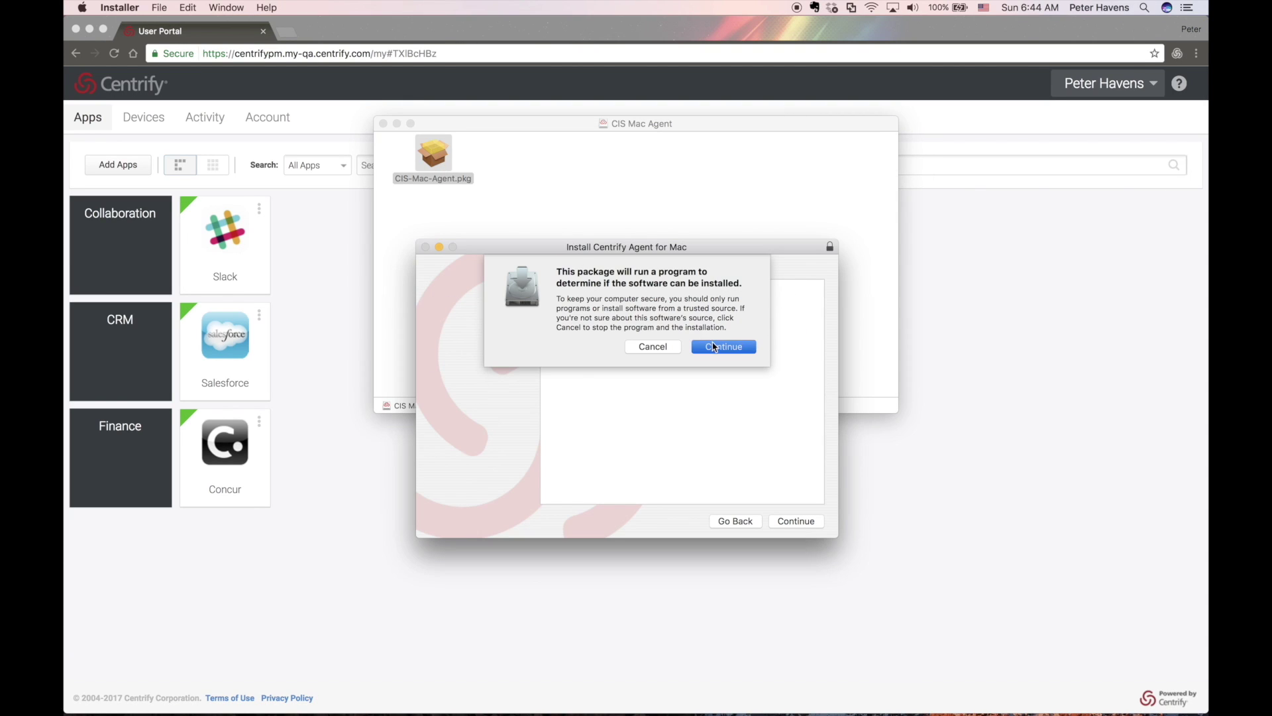
click(799, 522)
click(800, 522)
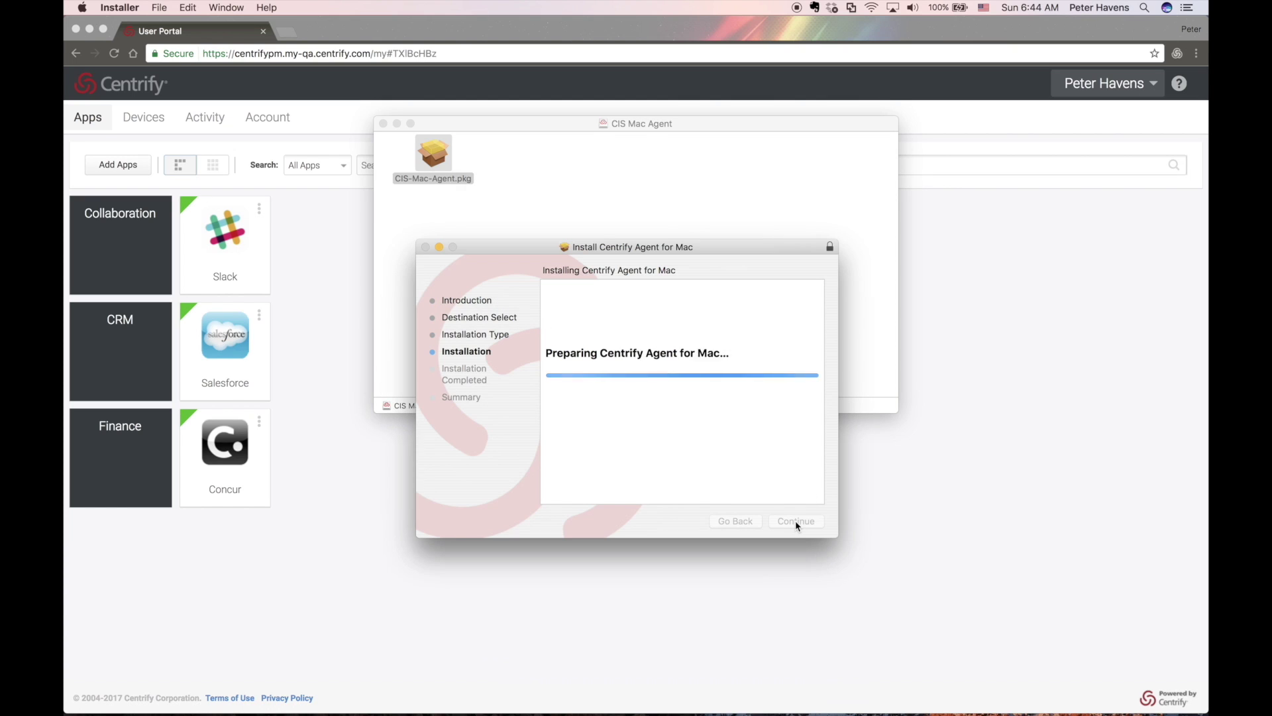
click(795, 520)
click(798, 520)
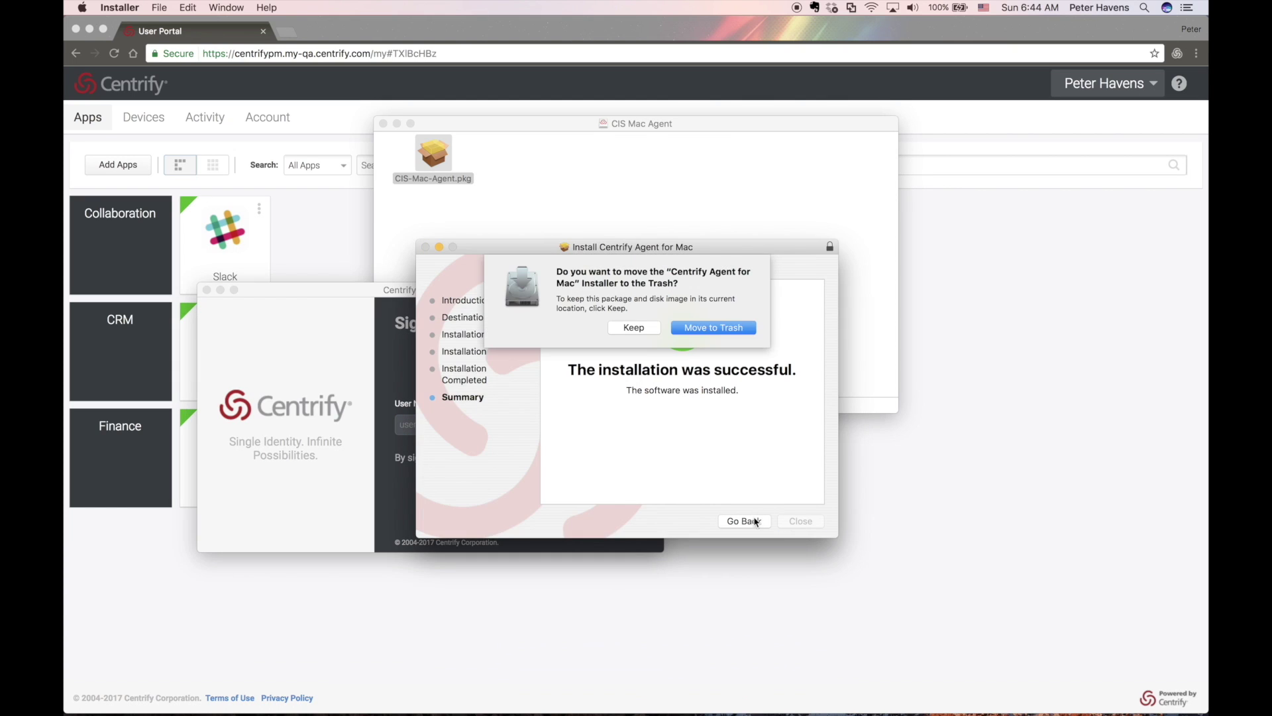
Step: Sign in with the user name, password and security answer, then authorize enrollment with the admin password
click(642, 335)
text(peter@centrifypm)
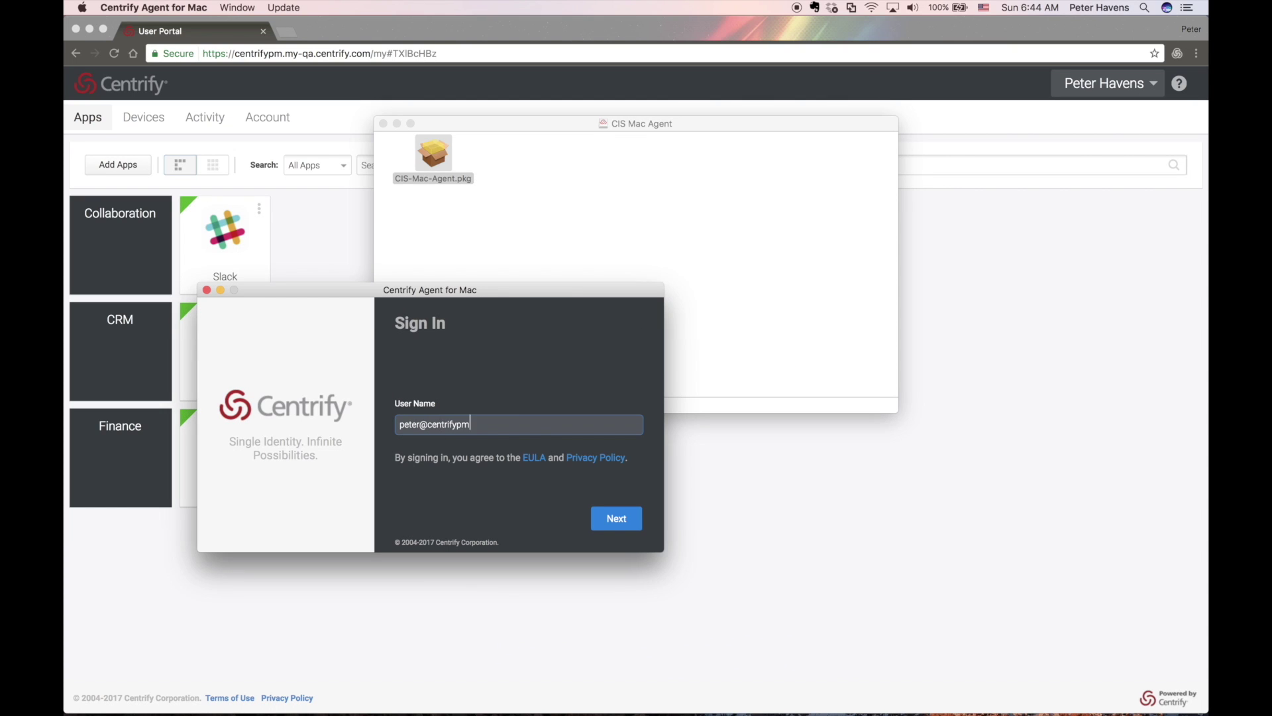
key(Return)
text(••••••••)
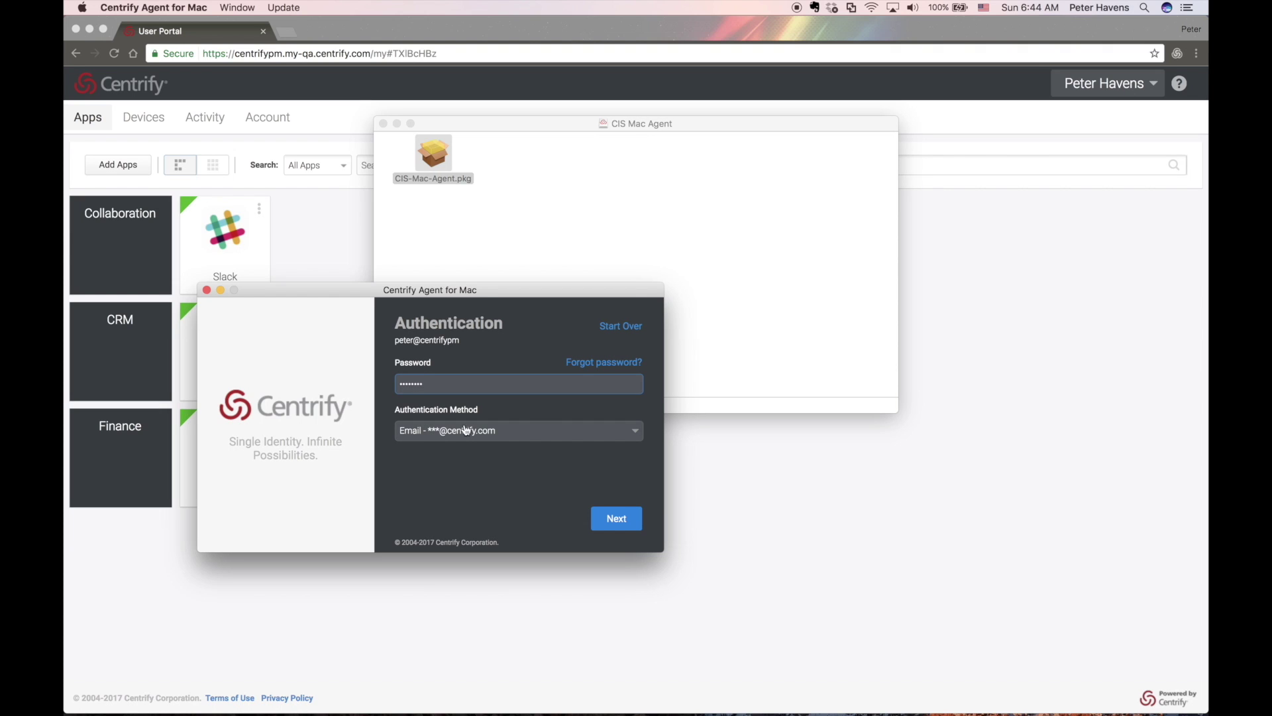
click(467, 431)
click(485, 514)
text(•••••)
click(603, 516)
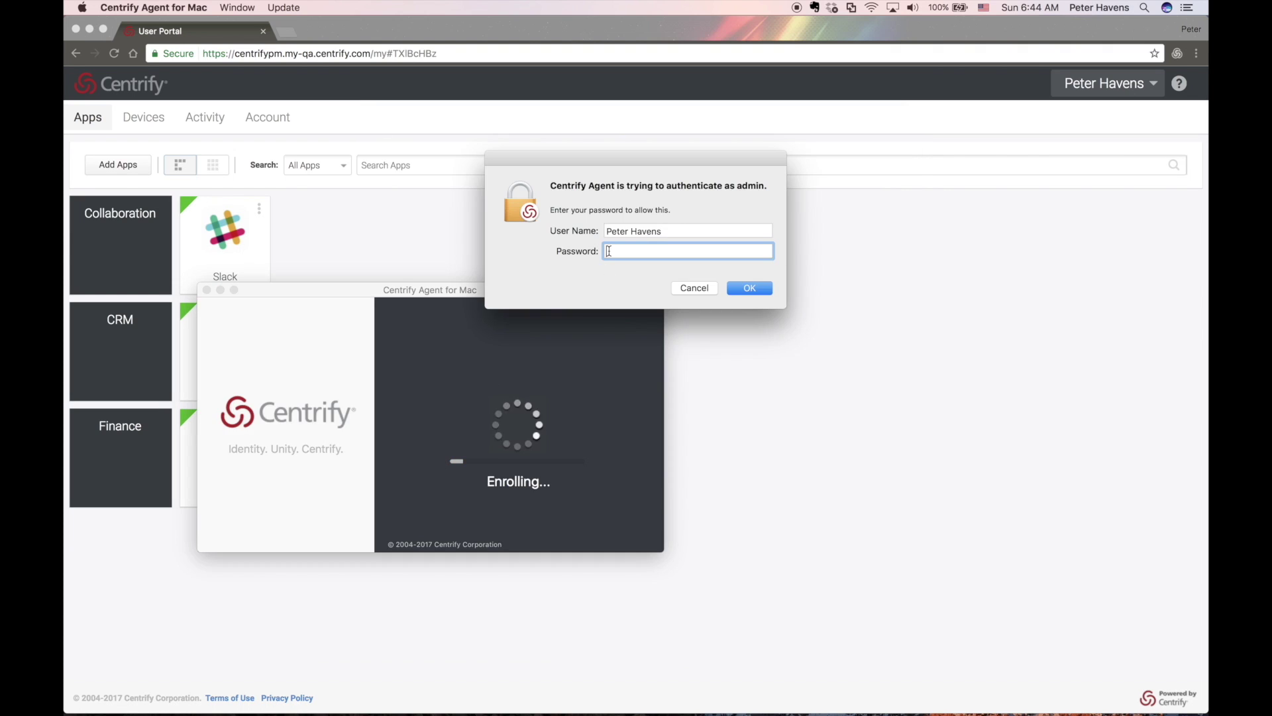
text(••••••••)
key(Return)
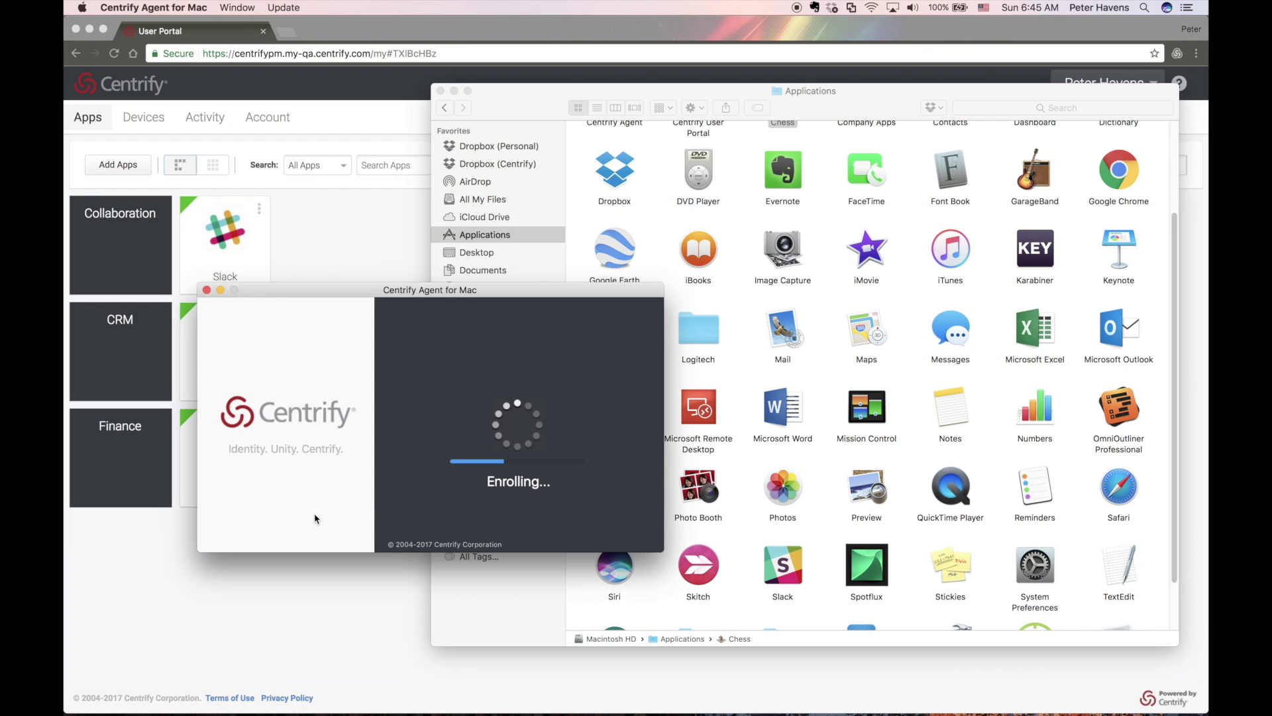
Step: Confirm Managed Software Center appeared in Applications, then configure Safari for single sign-on
drag(467, 289, 383, 227)
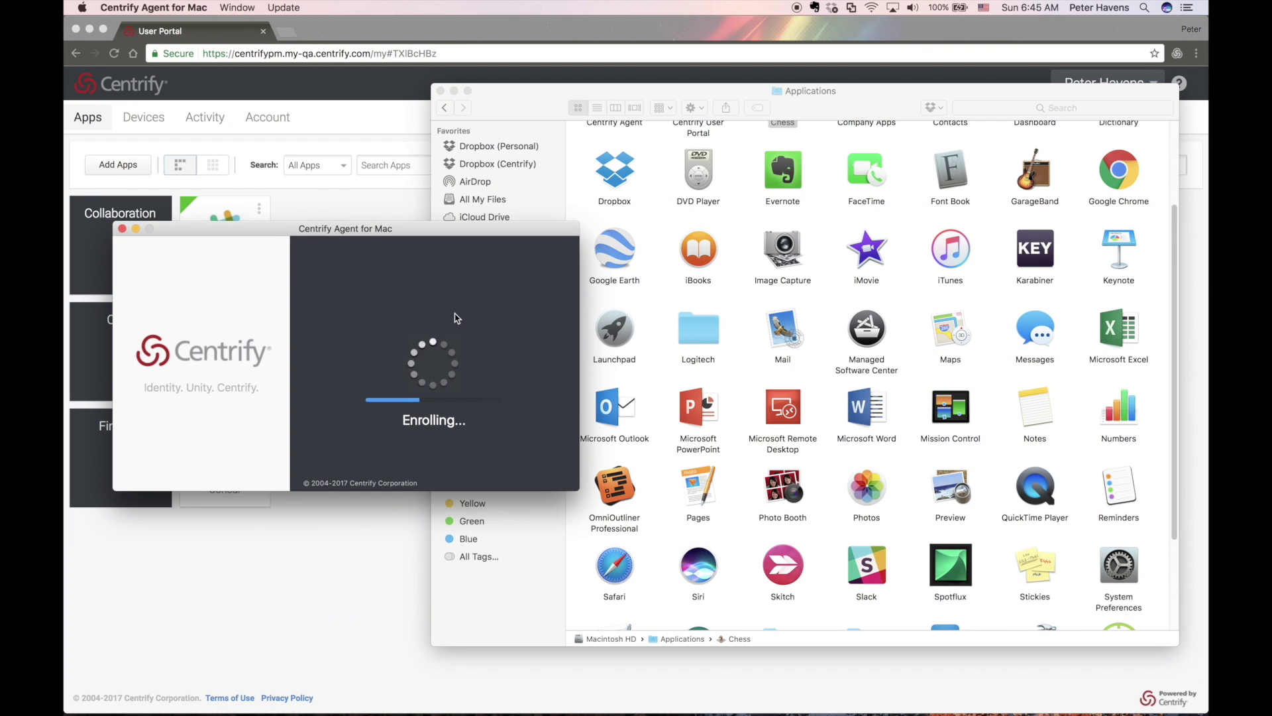
click(858, 334)
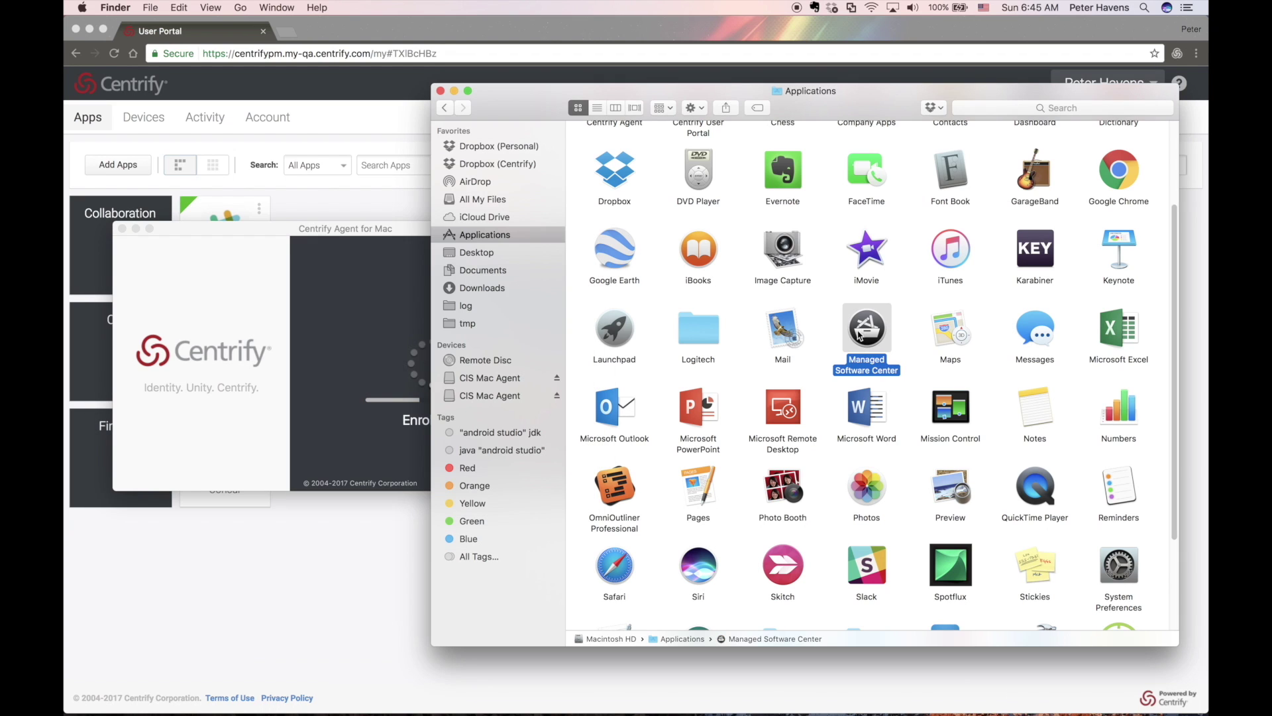
click(412, 234)
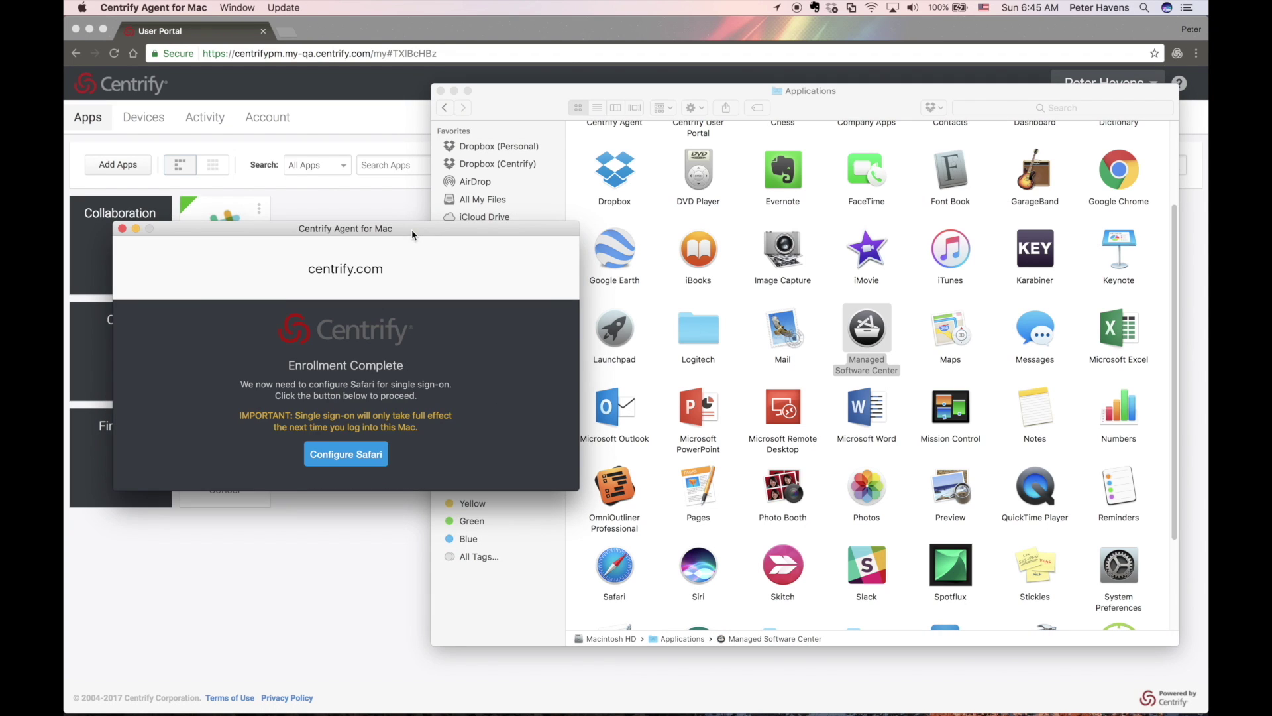
click(355, 453)
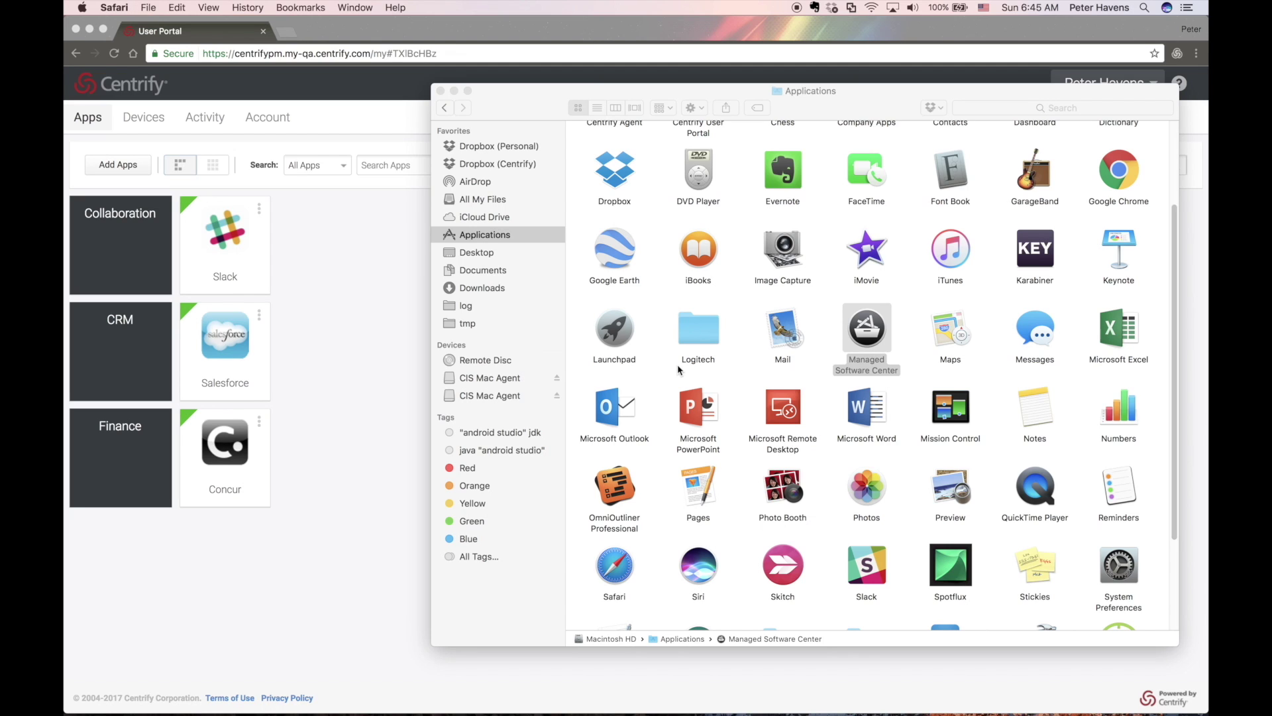
Step: Launch Managed Software Center and scroll the Applications folder to reveal the auto-installed Sublime Text
double_click(857, 327)
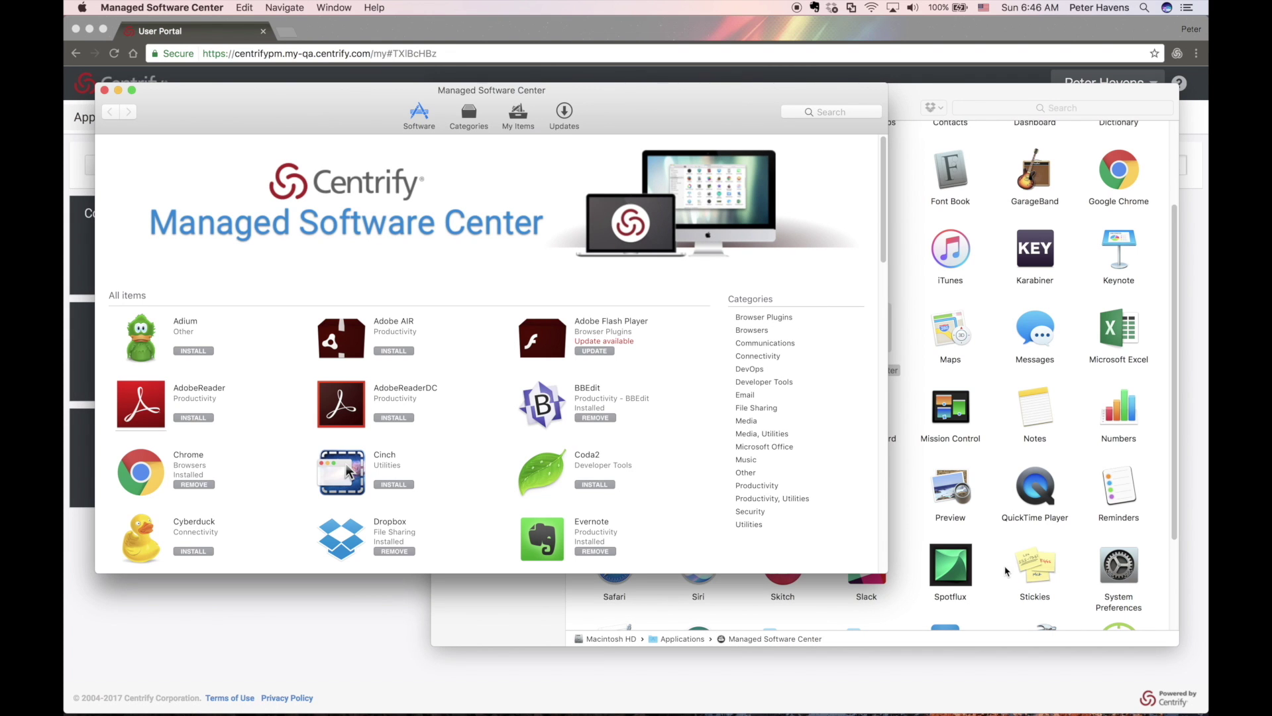
click(1173, 444)
scroll(1173, 444, down, 5)
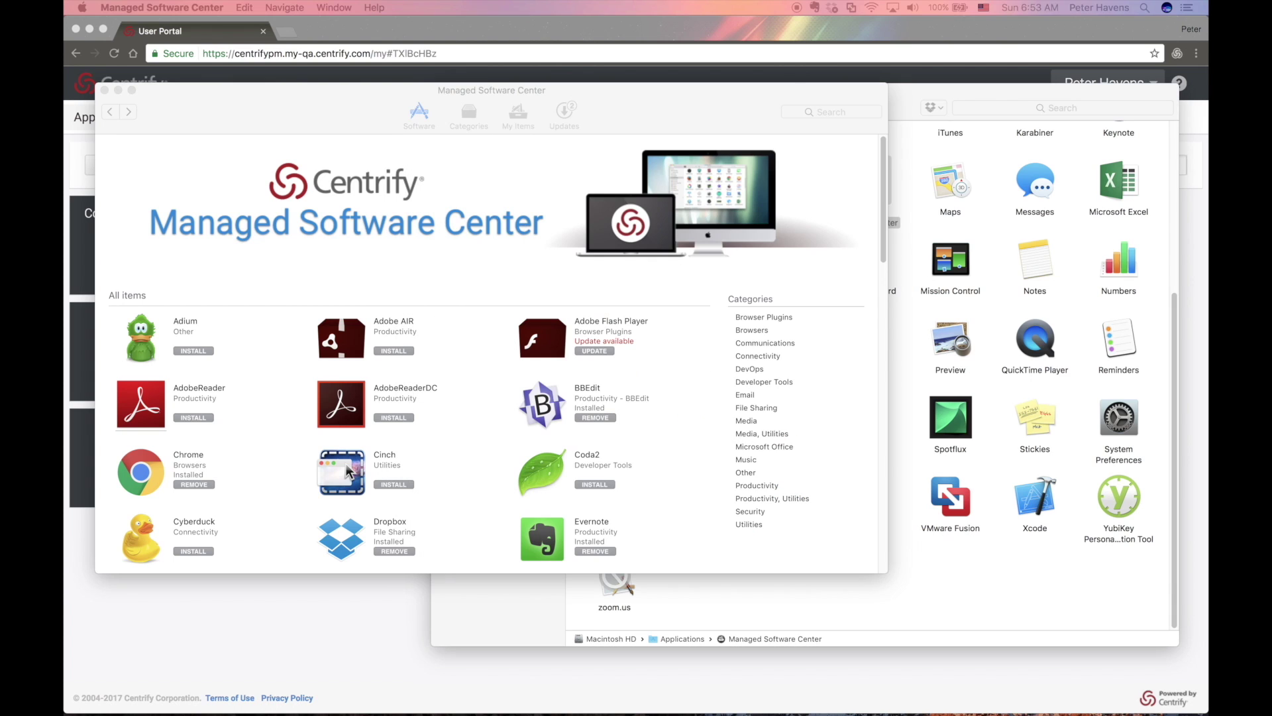
click(981, 595)
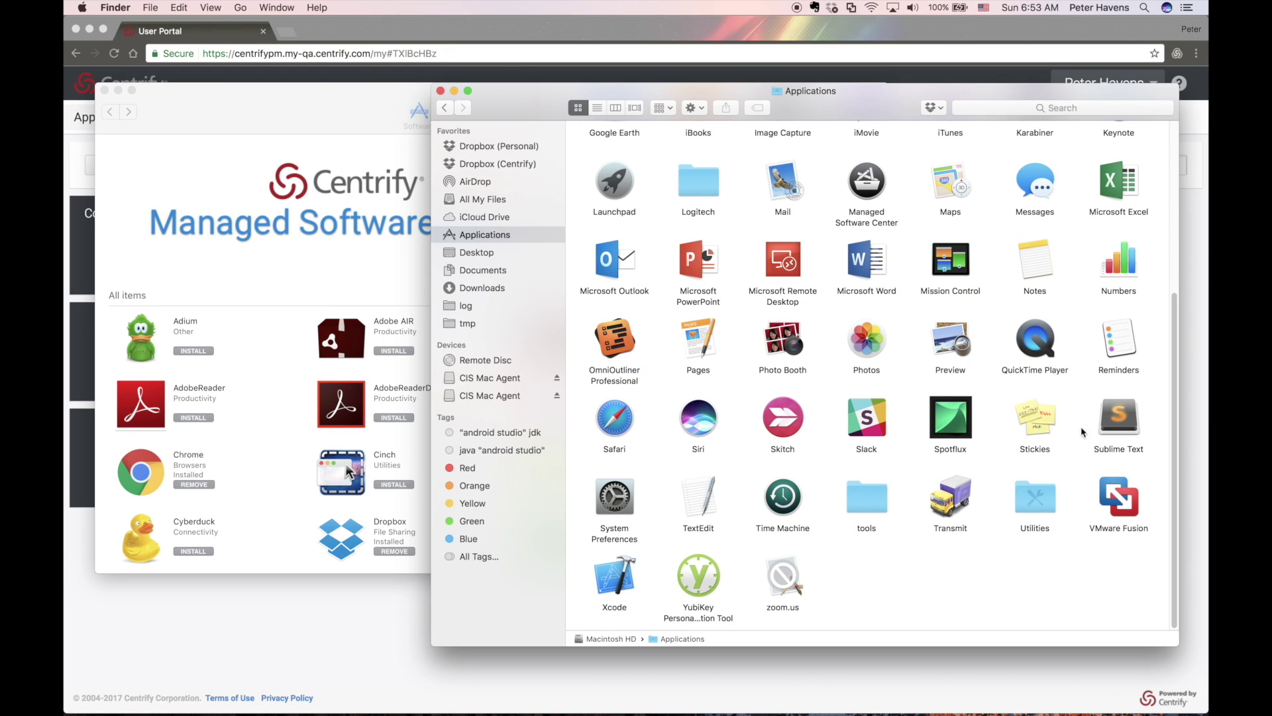
Step: Select Sublime Text and Transmit in Applications, then bring the Managed Software Center catalogue forward
click(1130, 415)
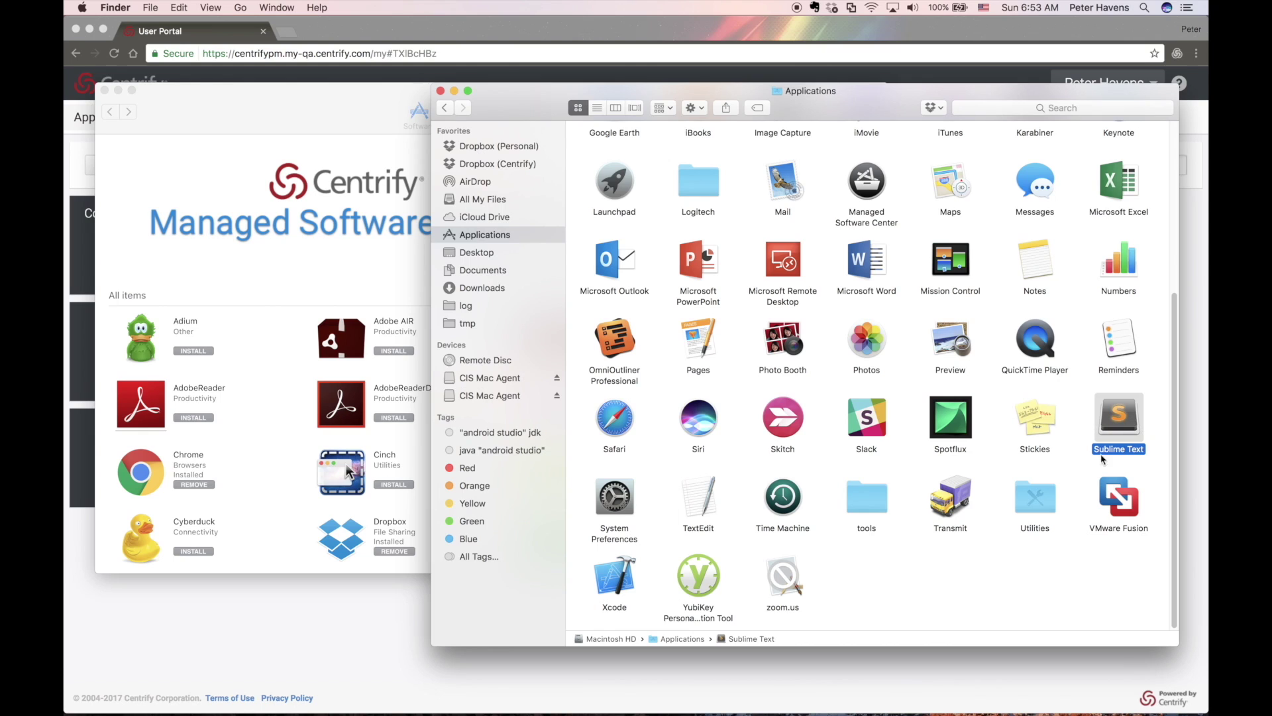
click(966, 501)
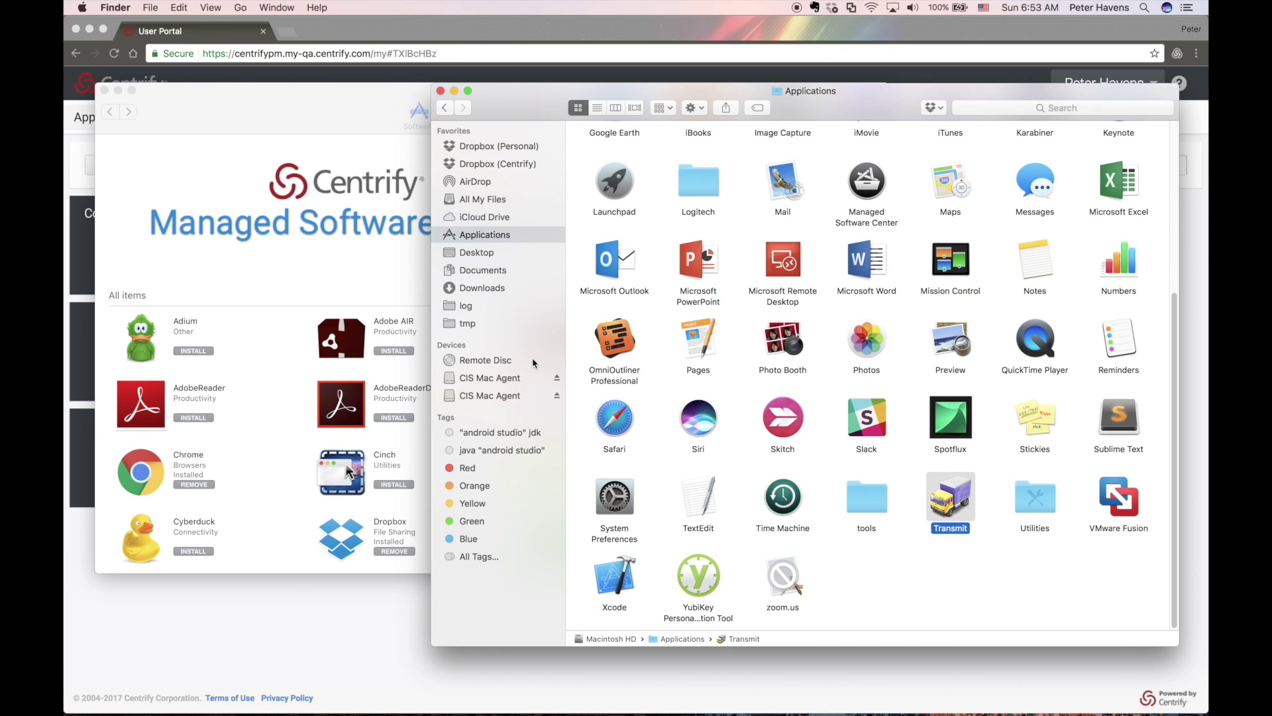
click(298, 285)
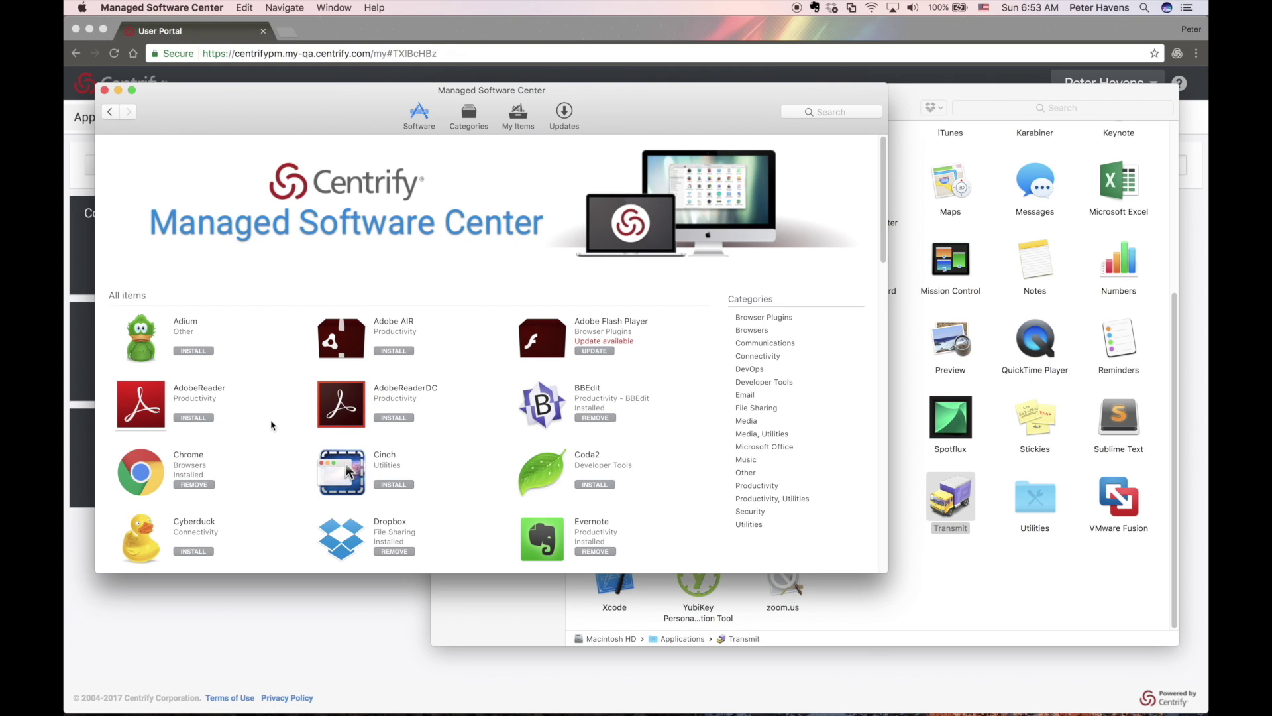
Step: Scroll the All items catalogue down to VLC, start its install, then scroll back to the top
scroll(271, 424, down, 5)
scroll(265, 412, down, 10)
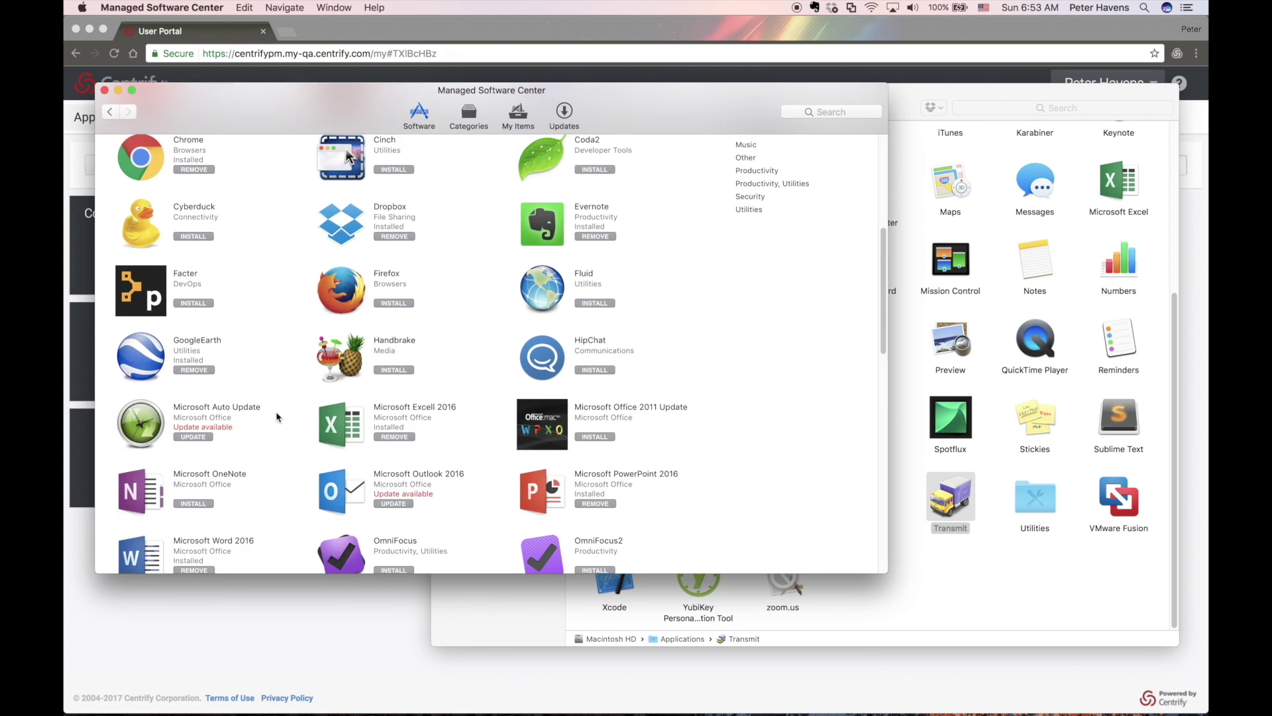
scroll(278, 416, down, 6)
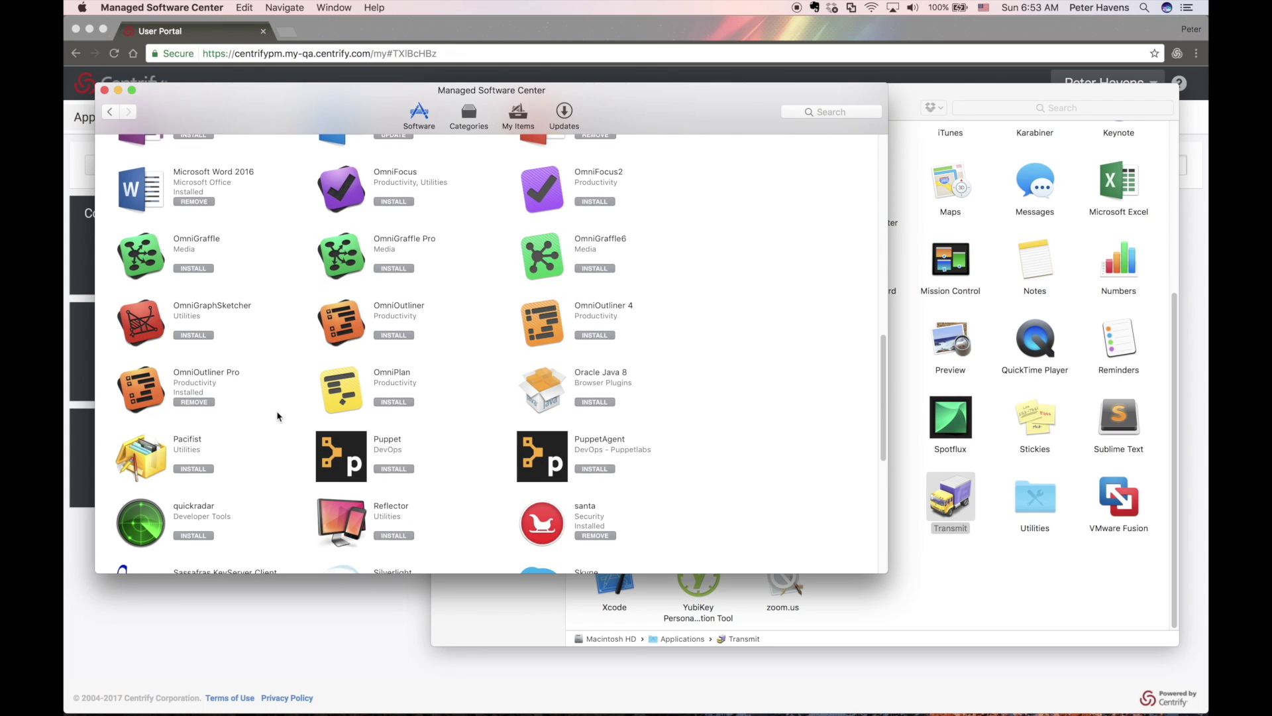
scroll(278, 416, down, 6)
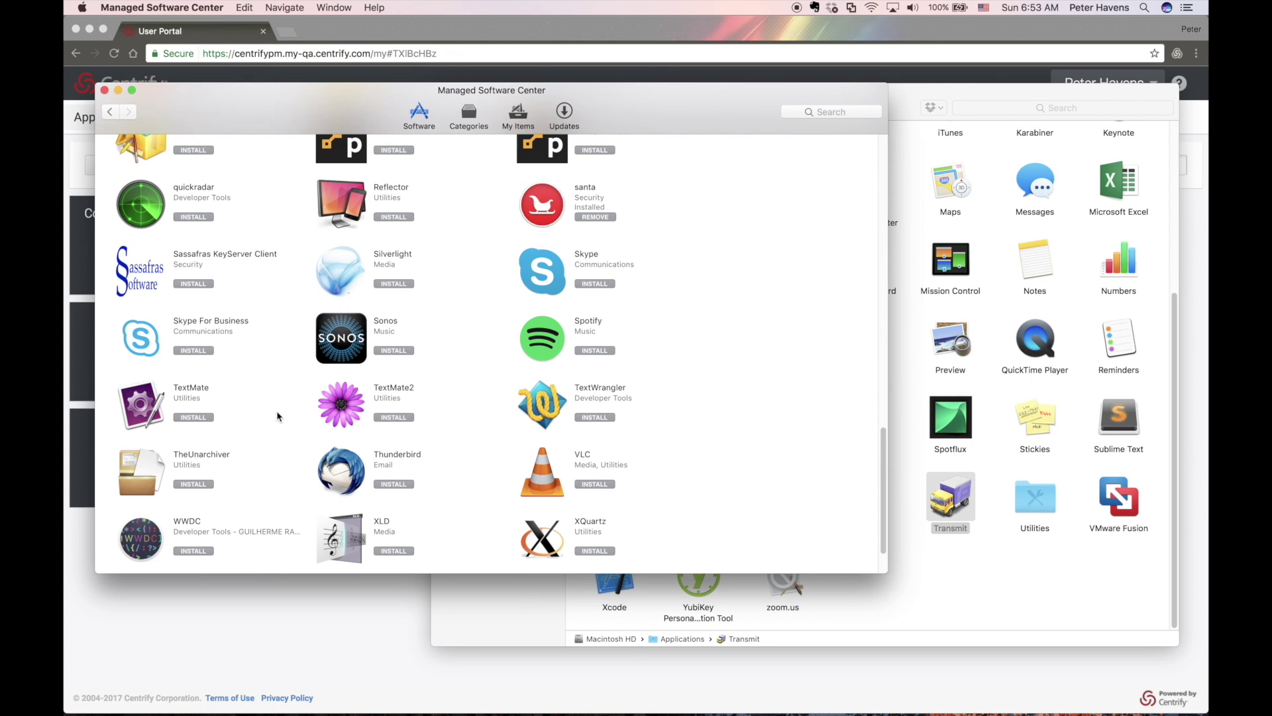
click(591, 487)
drag(627, 126, 600, 58)
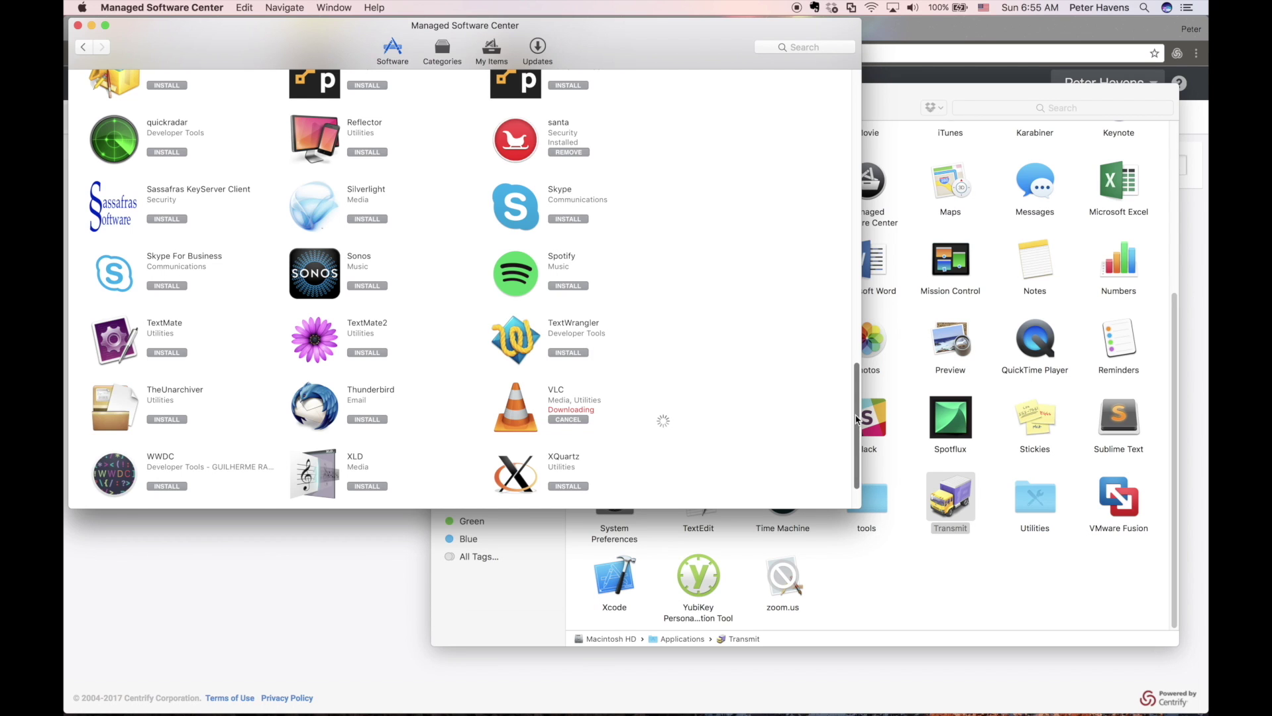
scroll(845, 259, up, 5)
scroll(844, 259, up, 15)
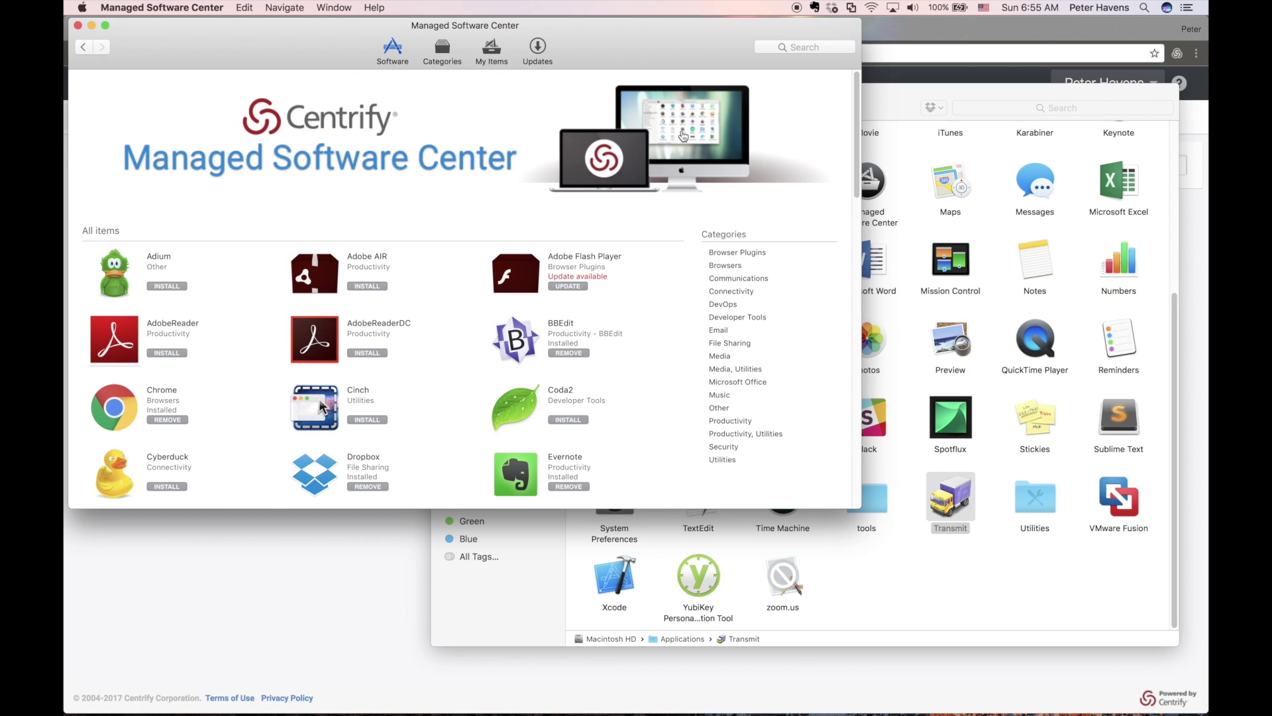
Step: Browse the Developer Tools category and TextMate2's details page, then return to the software list
click(443, 53)
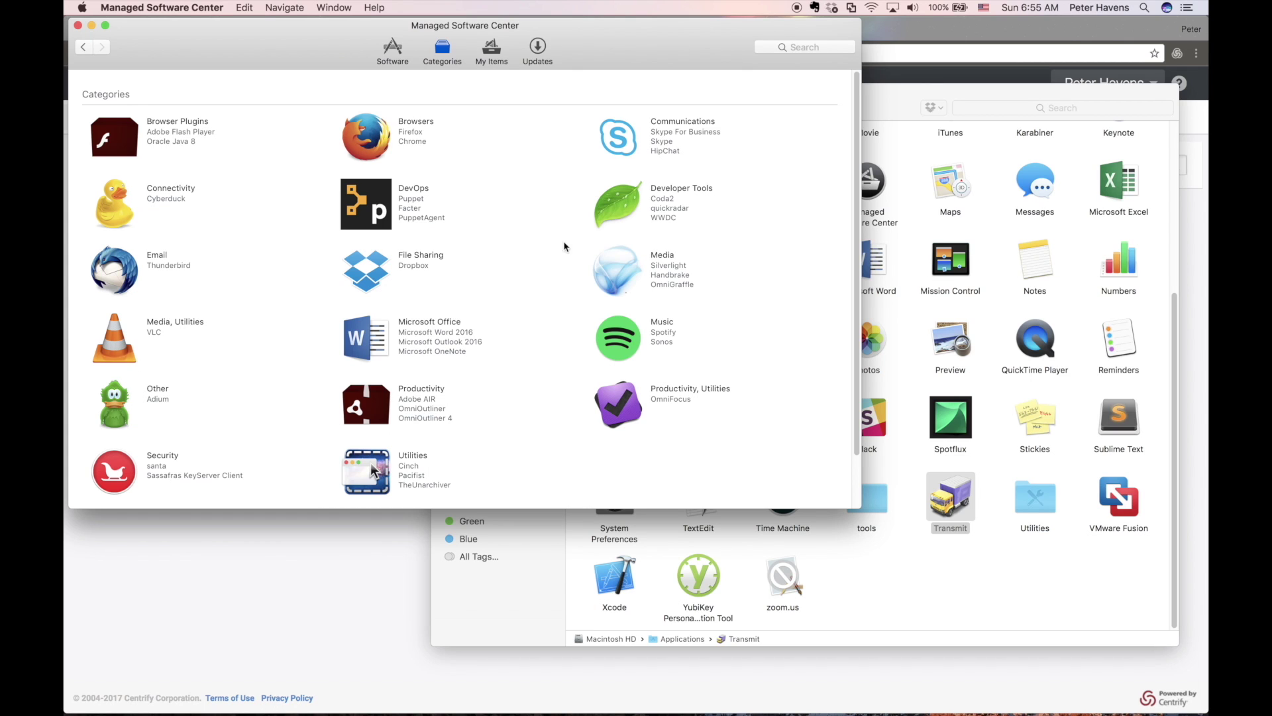
click(669, 190)
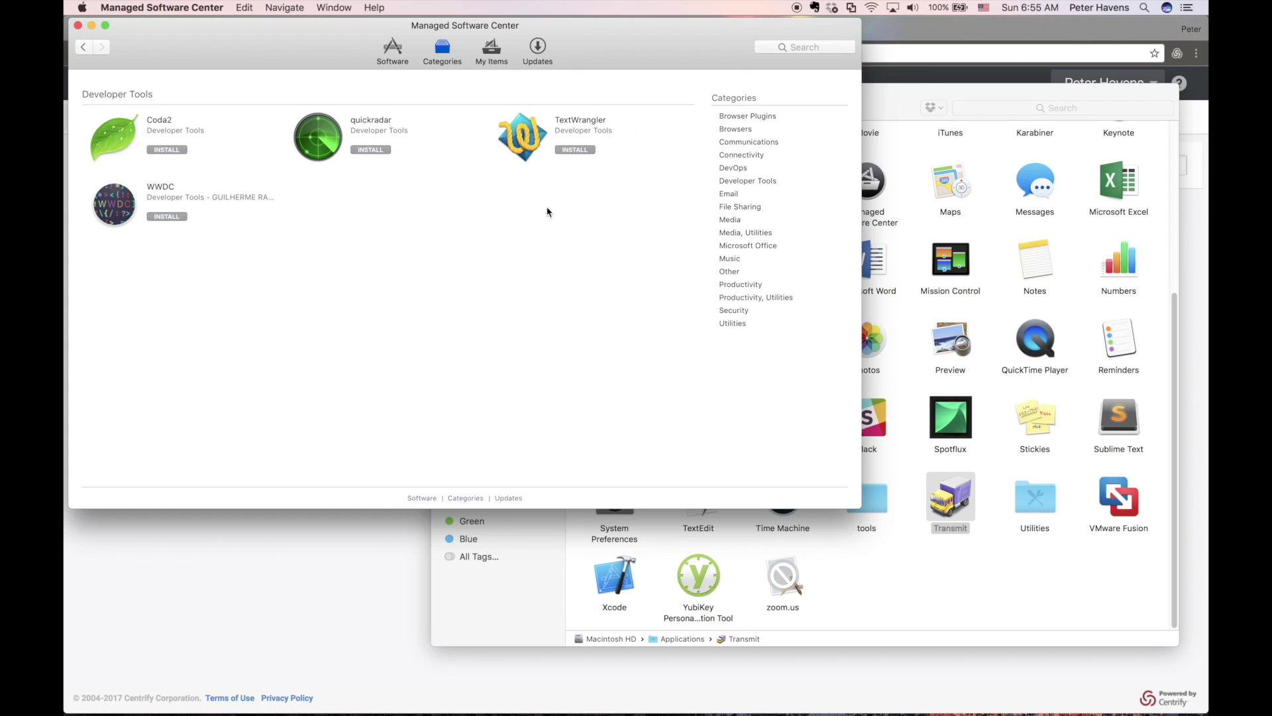
click(393, 53)
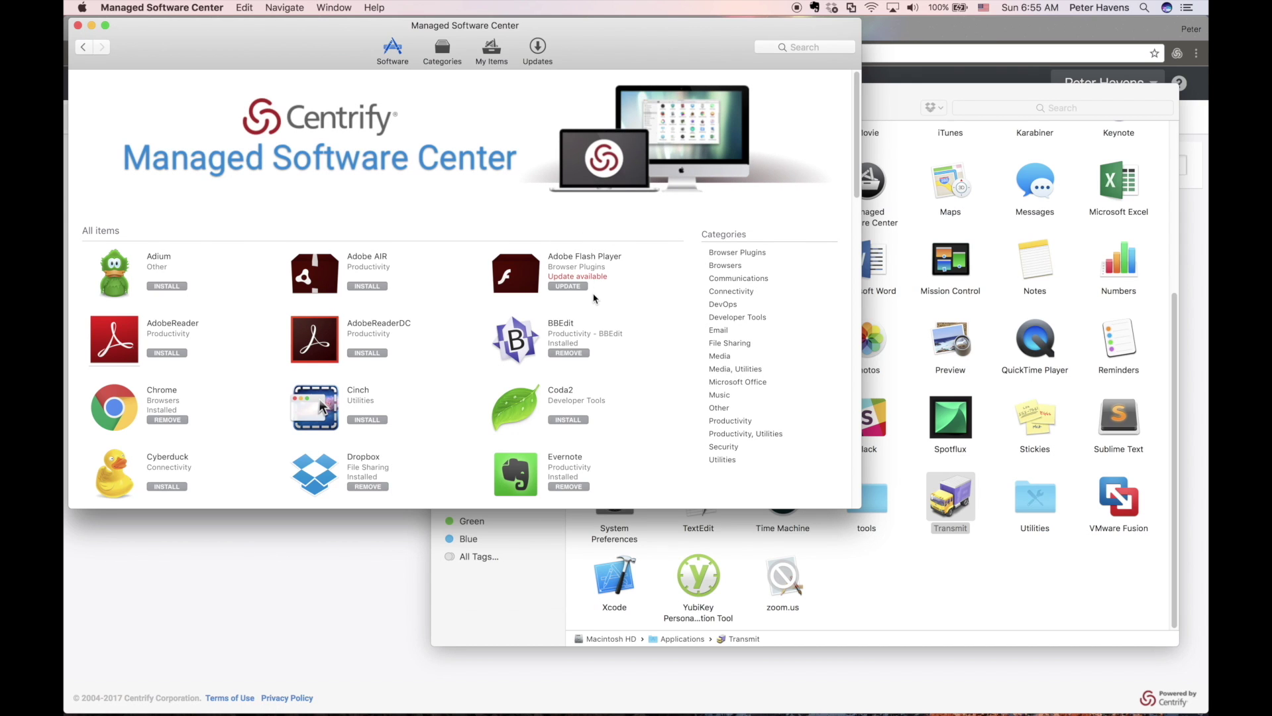
scroll(533, 336, down, 15)
click(567, 358)
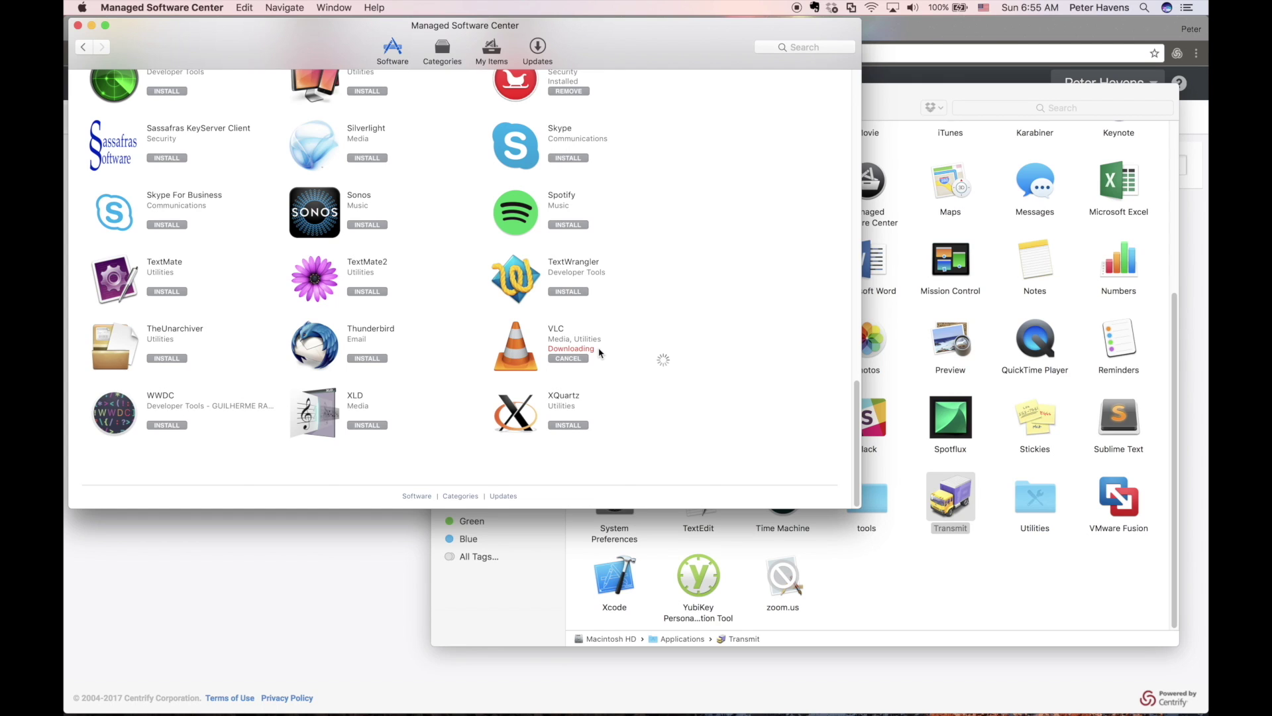
click(361, 265)
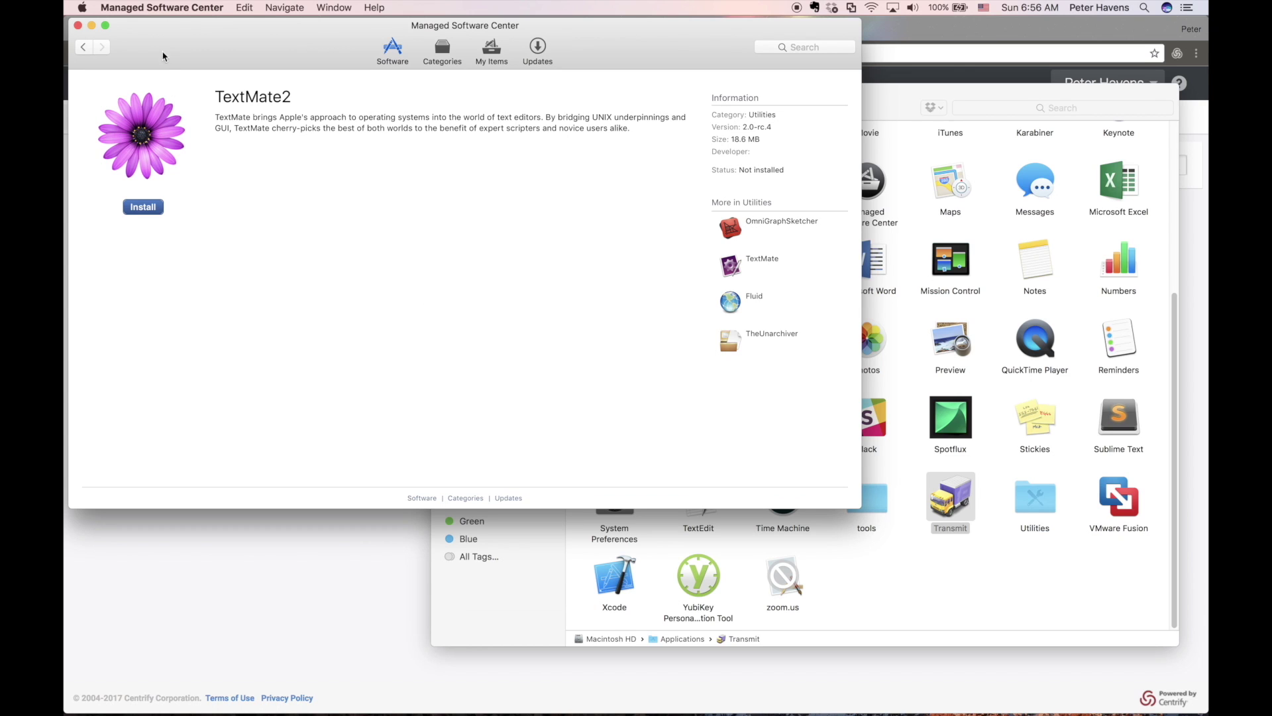
click(83, 47)
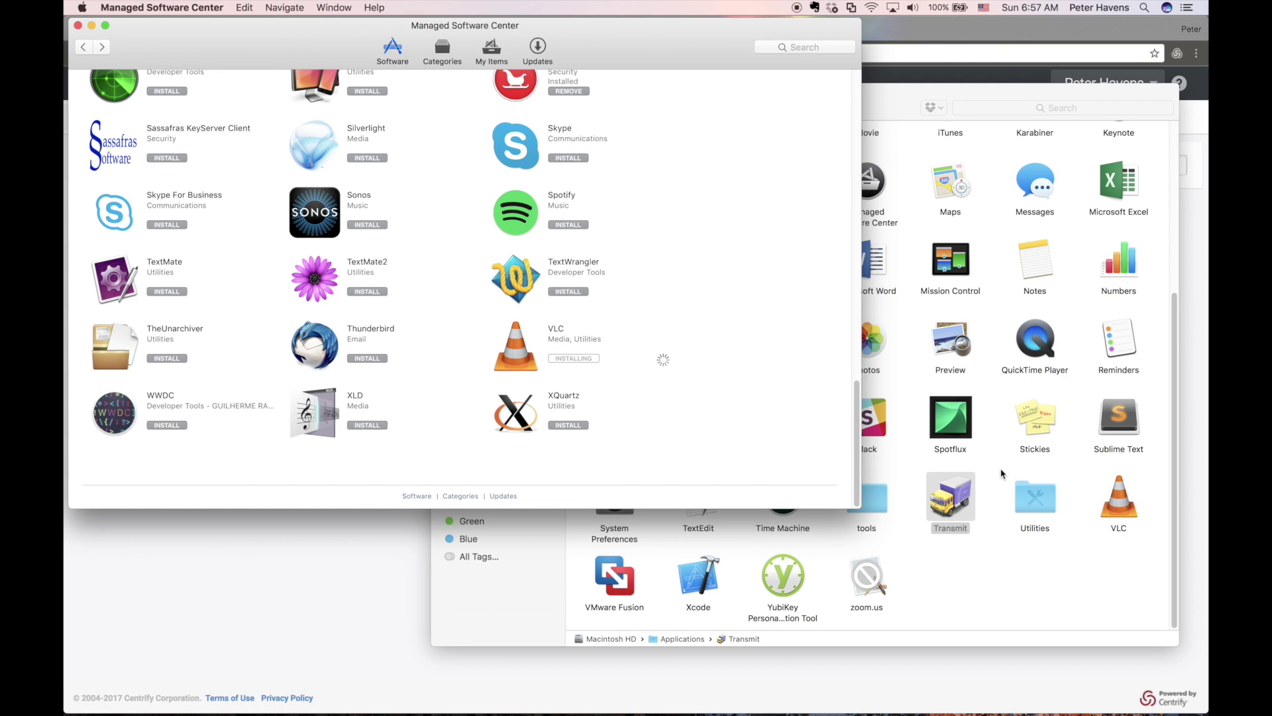
Step: Check VLC in the Applications folder, then start removing VLC in Managed Software Center
click(1120, 508)
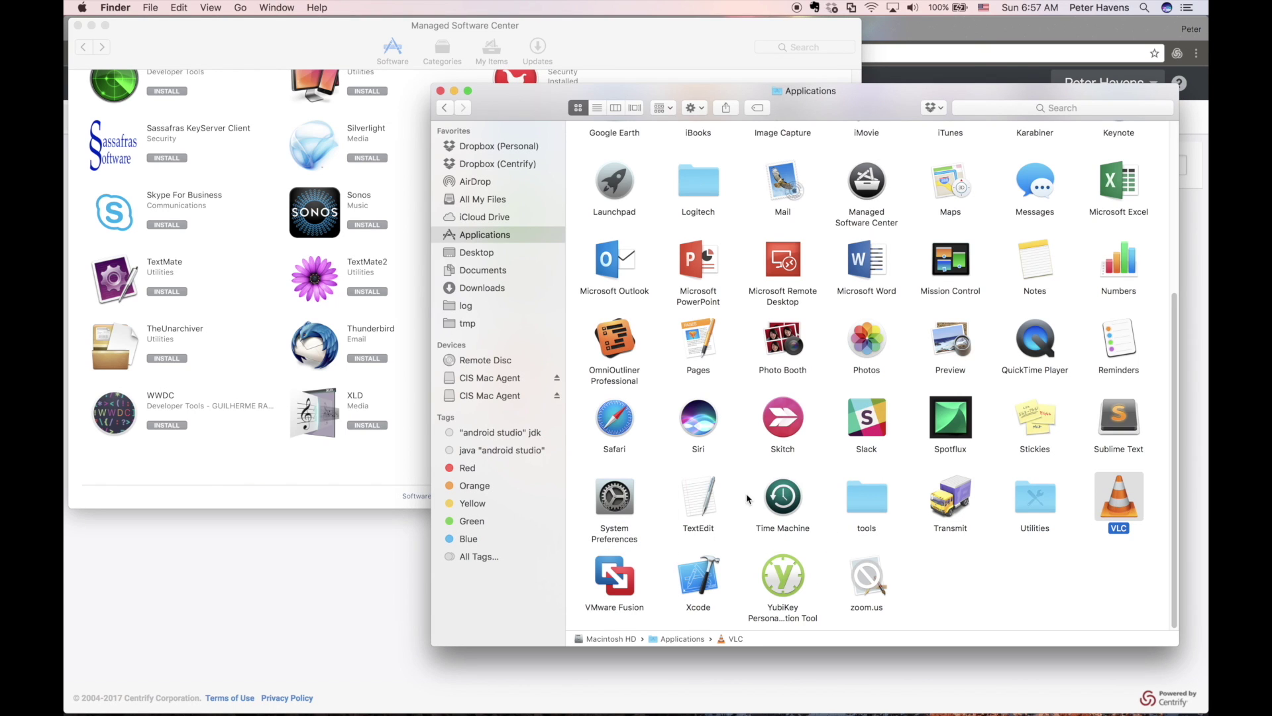
click(337, 480)
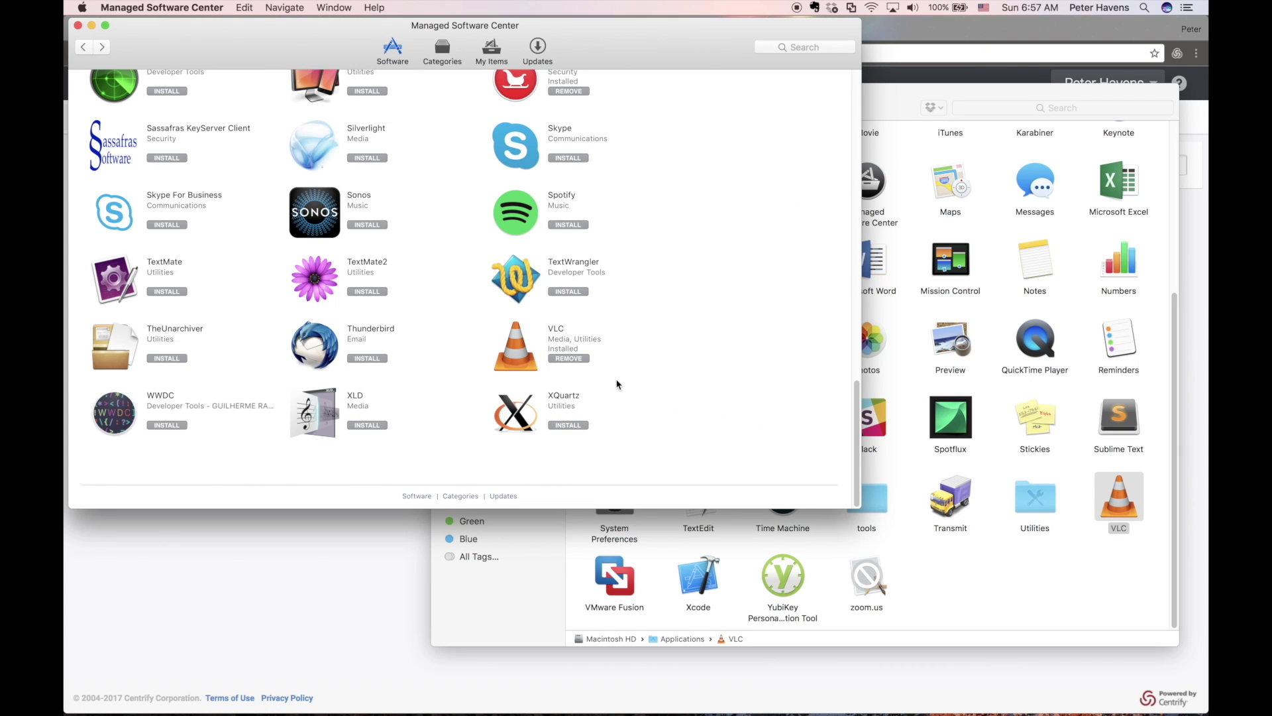
click(582, 358)
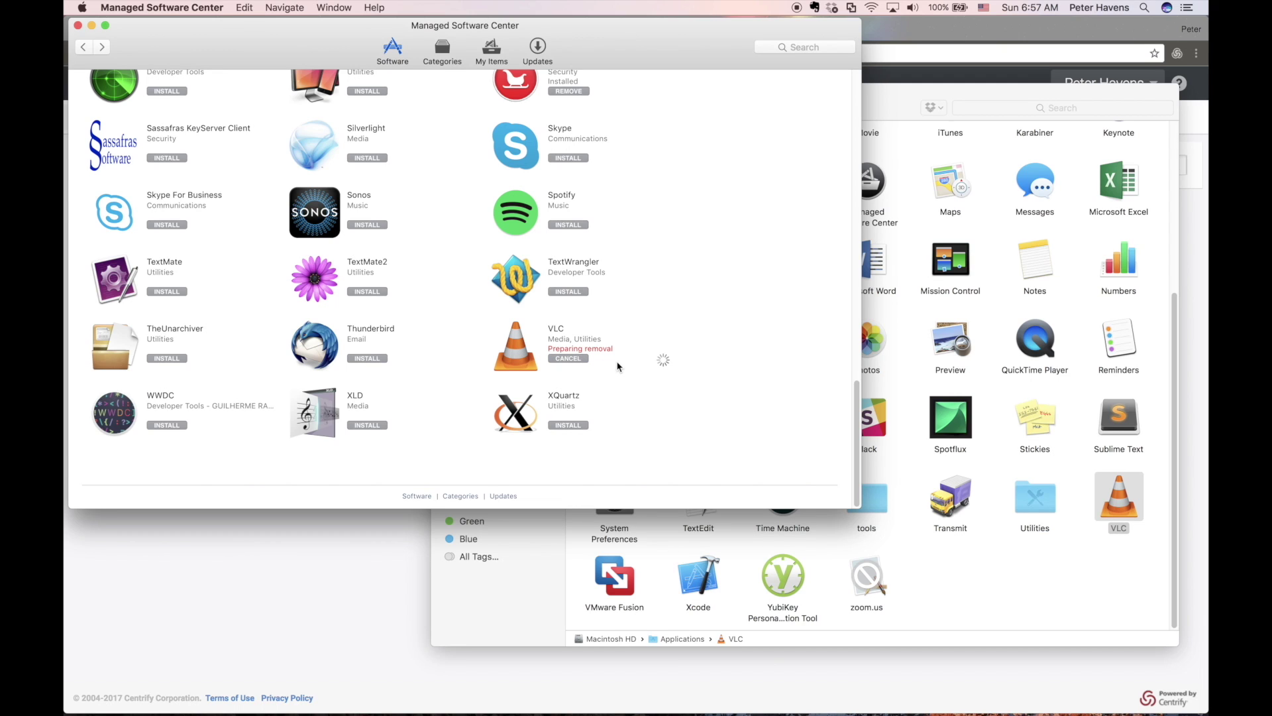